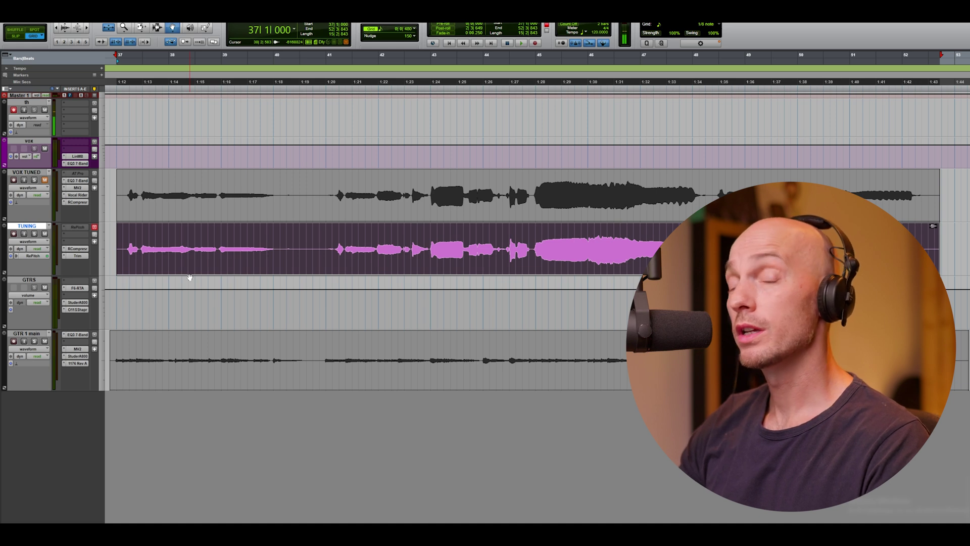
Look up the Synchro Arts RePitch (mono) plugin among the available inserts for the TUNING track
{"action": "left_click", "coordinate": [64, 226]}
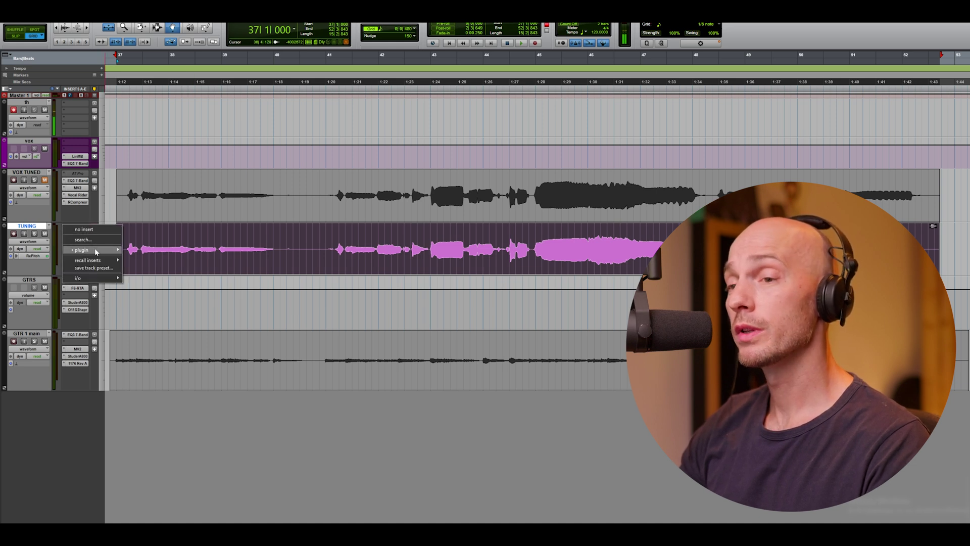
{"action": "mouse_move", "coordinate": [93, 249]}
{"action": "mouse_move", "coordinate": [165, 474]}
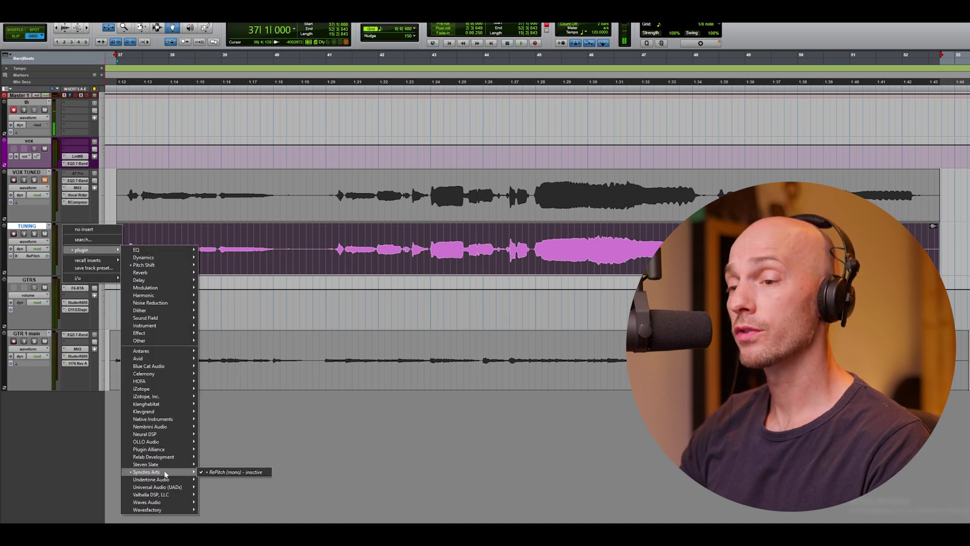
{"action": "left_click", "coordinate": [359, 247]}
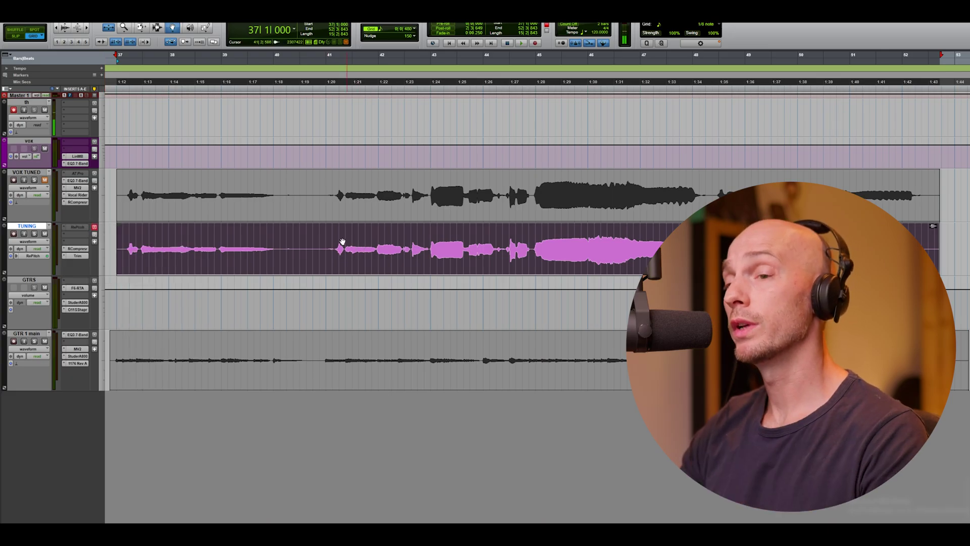
Open the vocal clip on the TUNING track for editing in RePitch and bring its first notes into view
{"action": "right_click", "coordinate": [303, 250]}
{"action": "mouse_move", "coordinate": [329, 374]}
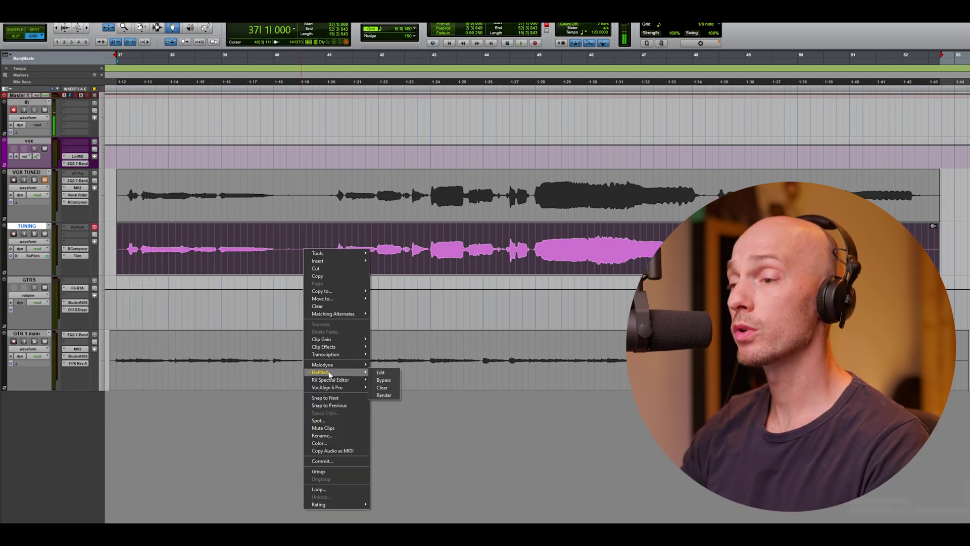
{"action": "left_click", "coordinate": [387, 374]}
{"action": "left_click_drag", "start_coordinate": [247, 514], "coordinate": [354, 514]}
{"action": "scroll", "coordinate": [349, 413], "scroll_direction": "down", "scroll_amount": 4}
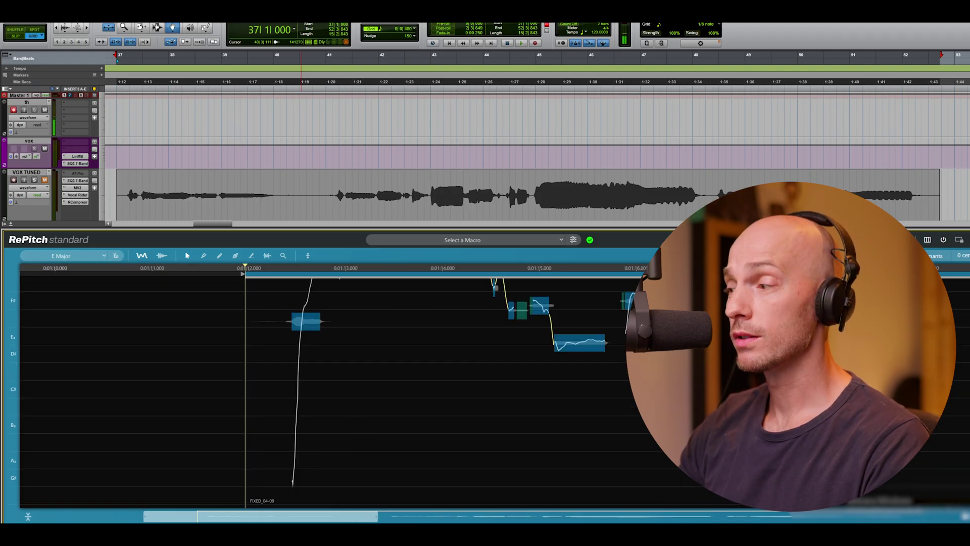
Save the scale settings with E Major as the selected active scale, and turn on pitch snapping beside the scale selector
{"action": "left_click", "coordinate": [65, 256]}
{"action": "left_click", "coordinate": [44, 293]}
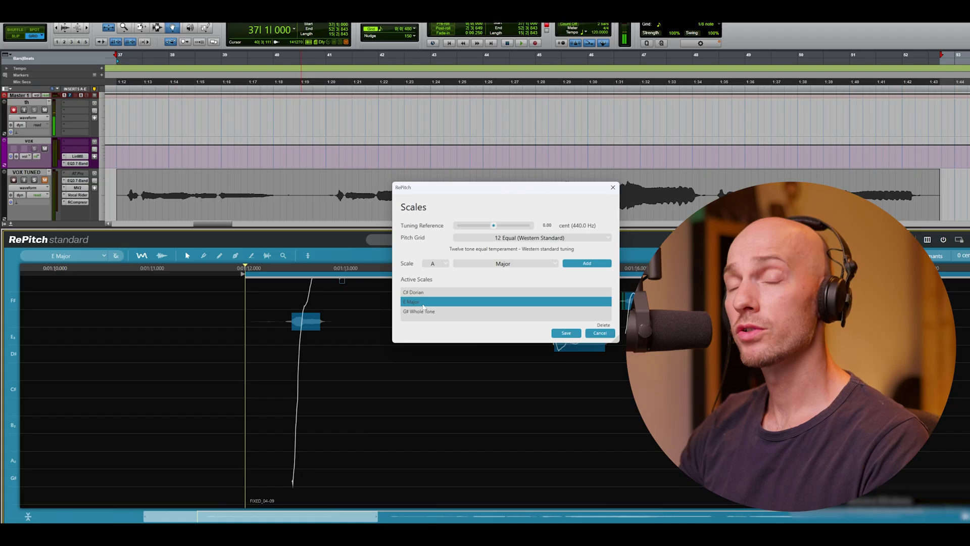
{"action": "left_click", "coordinate": [575, 333]}
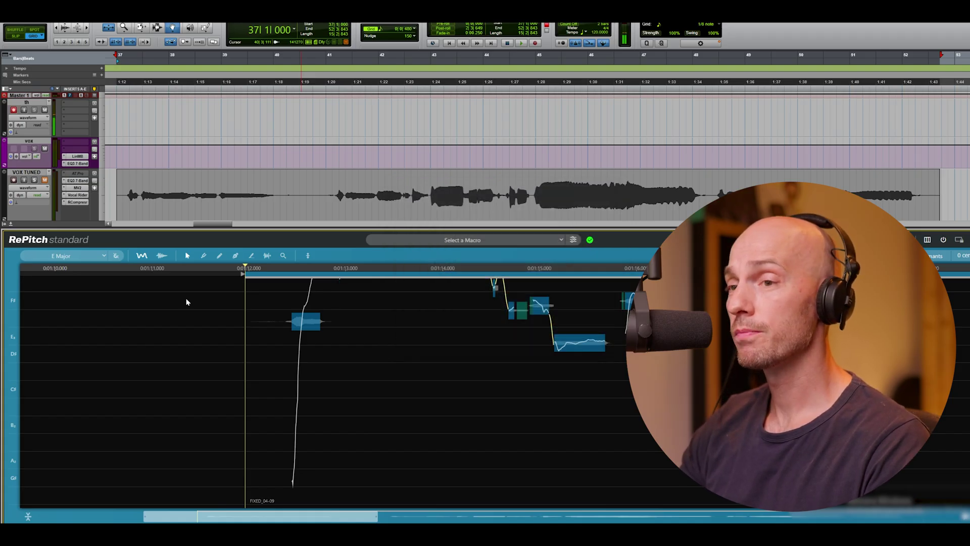
{"action": "left_click", "coordinate": [118, 257]}
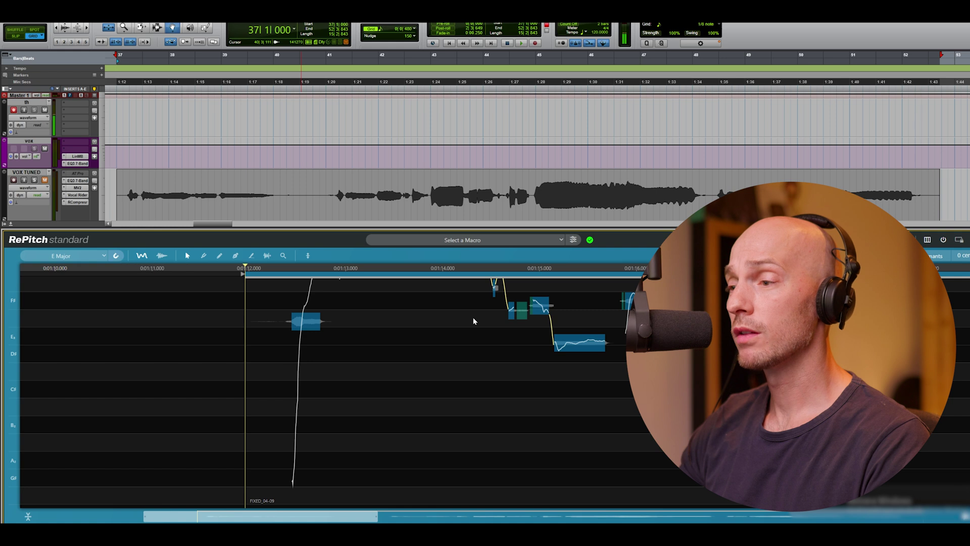
Activate the Shaper tool for editing the pitch curves of the notes
{"action": "scroll", "coordinate": [574, 349], "scroll_direction": "up", "scroll_amount": 4}
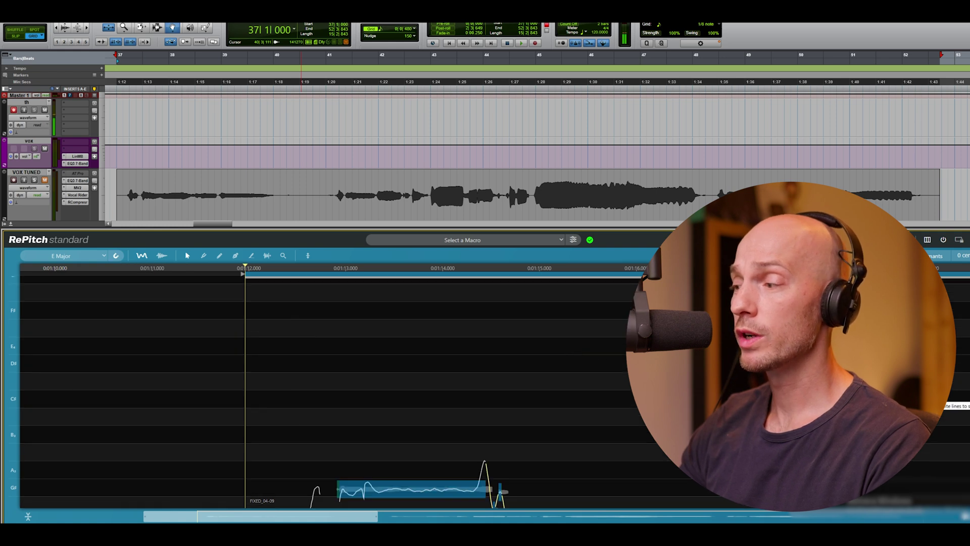
{"action": "scroll", "coordinate": [354, 394], "scroll_direction": "down", "scroll_amount": 3}
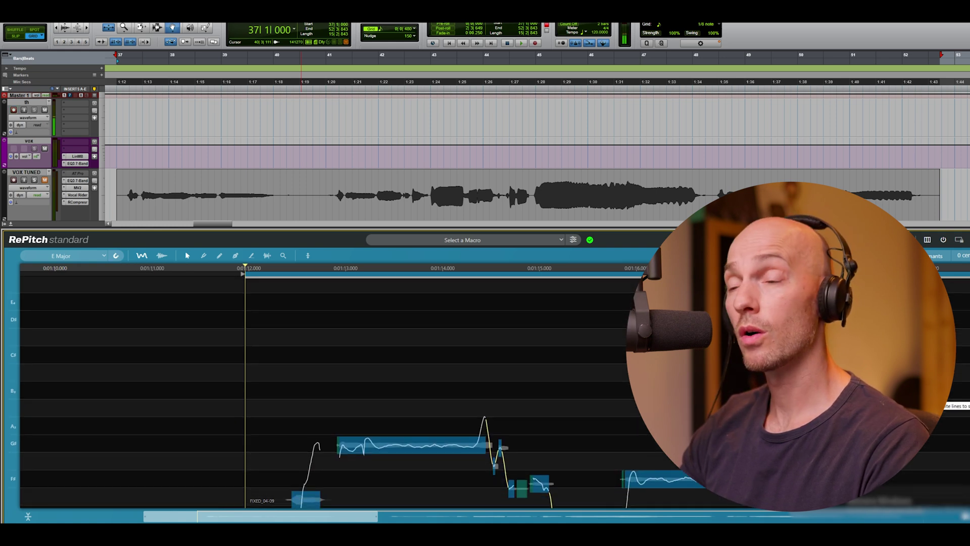
{"action": "scroll", "coordinate": [354, 394], "scroll_direction": "down", "scroll_amount": 3}
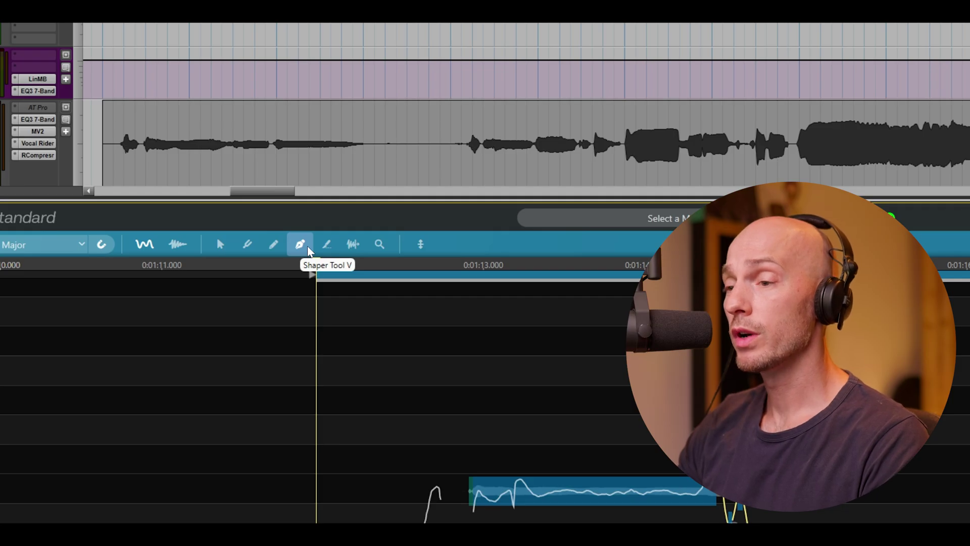
{"action": "left_click", "coordinate": [271, 245]}
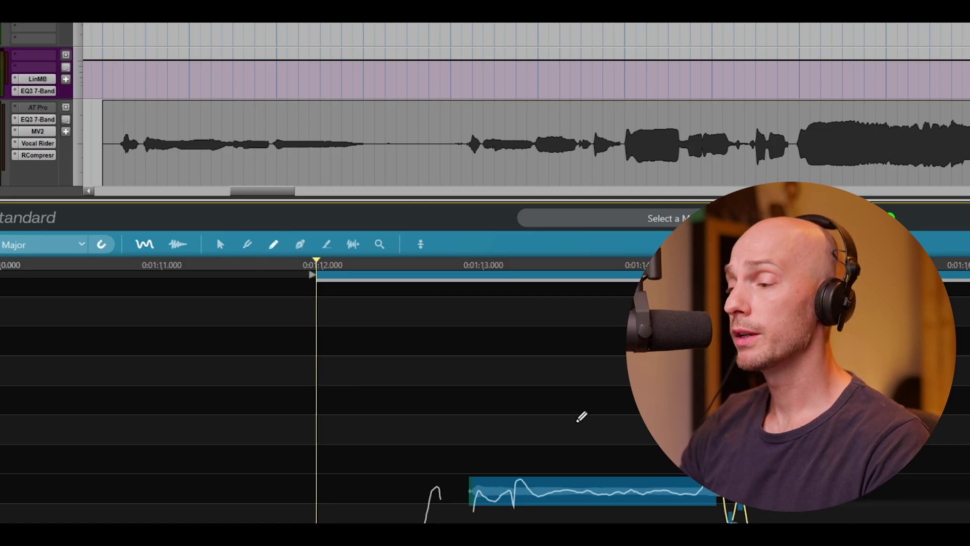
{"action": "left_click", "coordinate": [300, 245]}
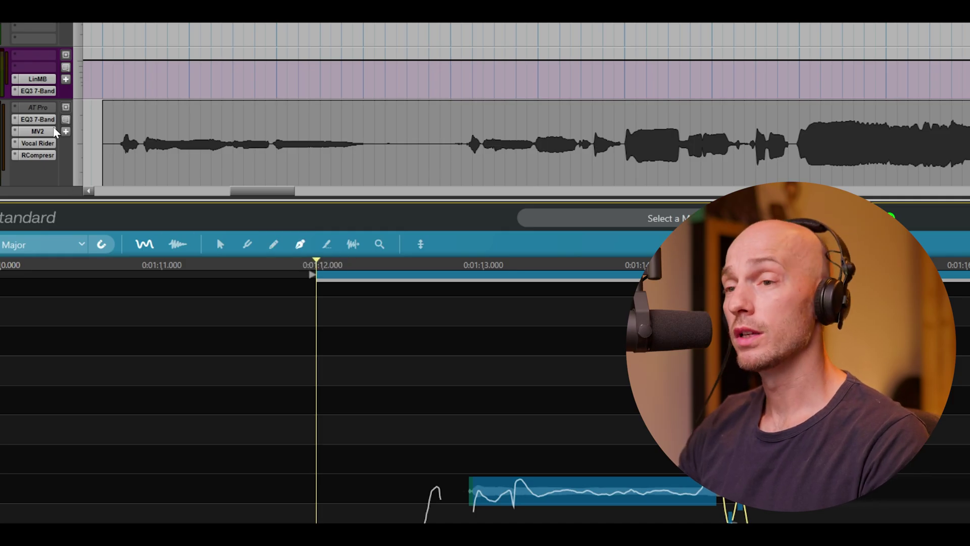
Select the first phrase of the clip on the TUNING track and play it back
{"action": "scroll", "coordinate": [199, 52], "scroll_direction": "down", "scroll_amount": 3}
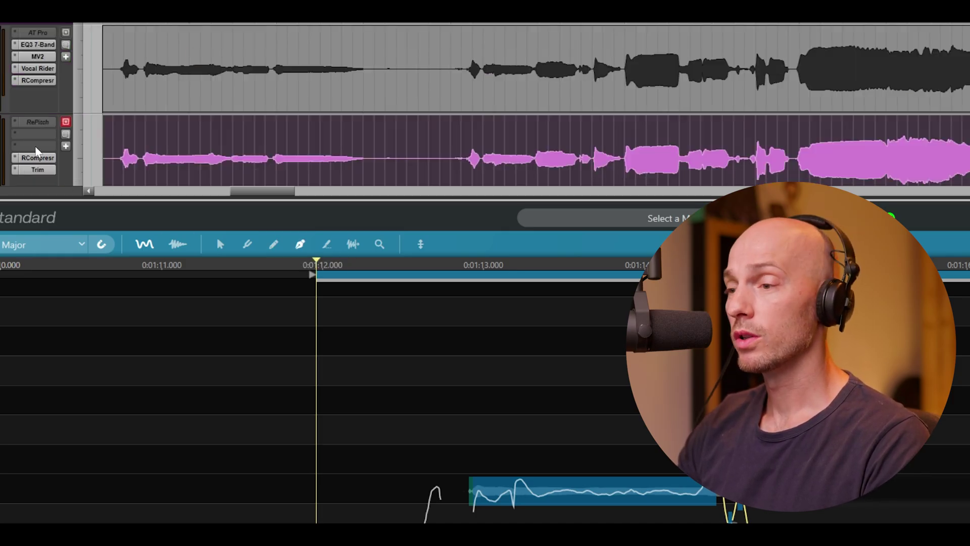
{"action": "left_click_drag", "start_coordinate": [385, 158], "coordinate": [106, 159]}
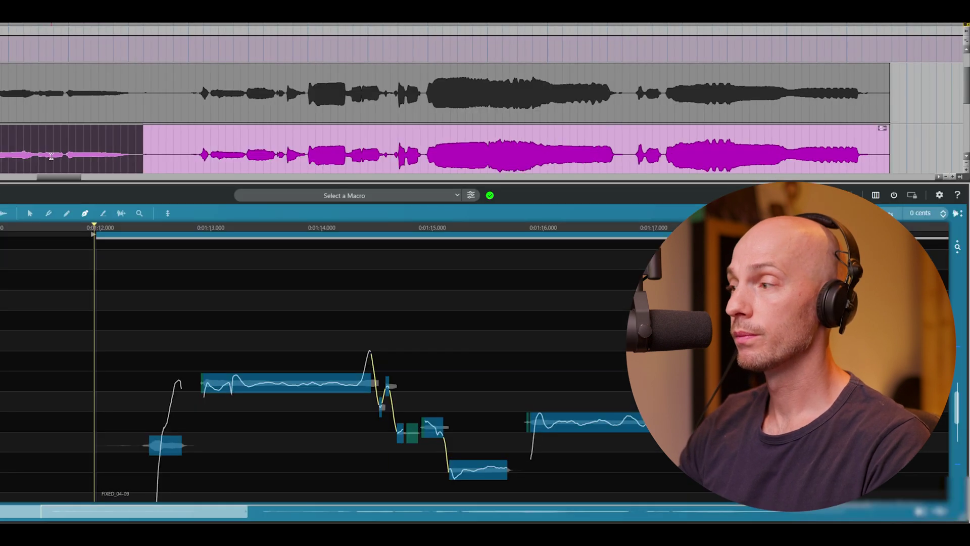
{"action": "key", "text": "space"}
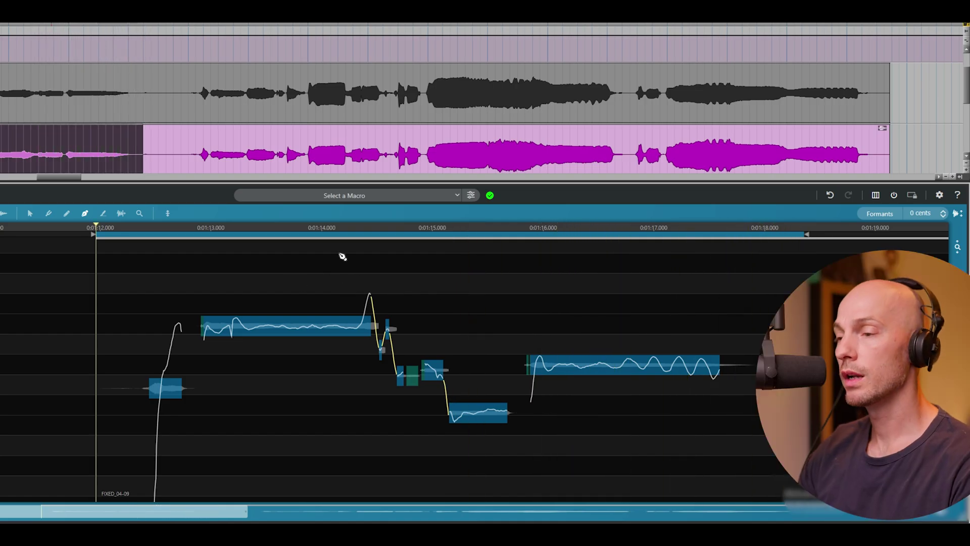
Place Shaper points on the peaks and dips of the phrase's last note and slightly flatten the curve at its start and end
{"action": "left_click", "coordinate": [84, 213]}
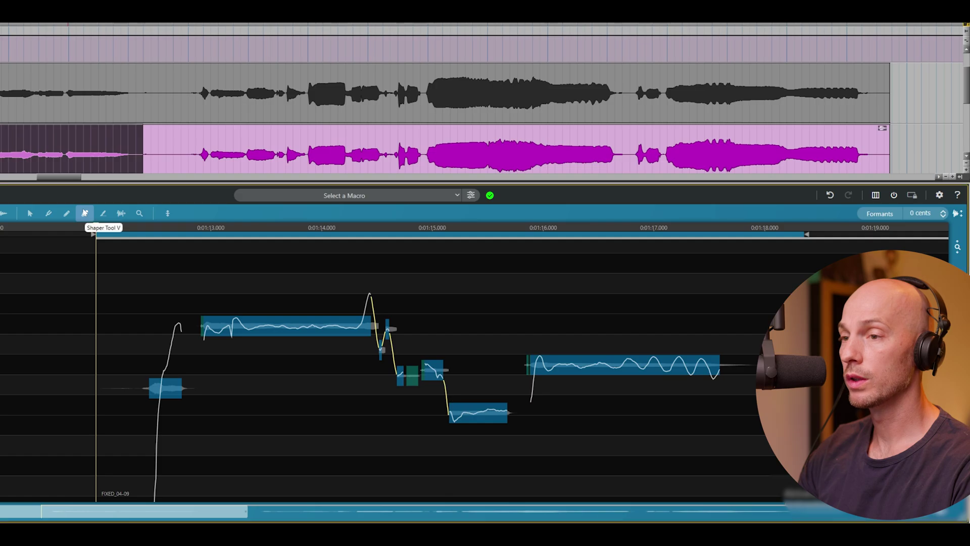
{"action": "left_click", "coordinate": [531, 400]}
{"action": "left_click", "coordinate": [541, 357]}
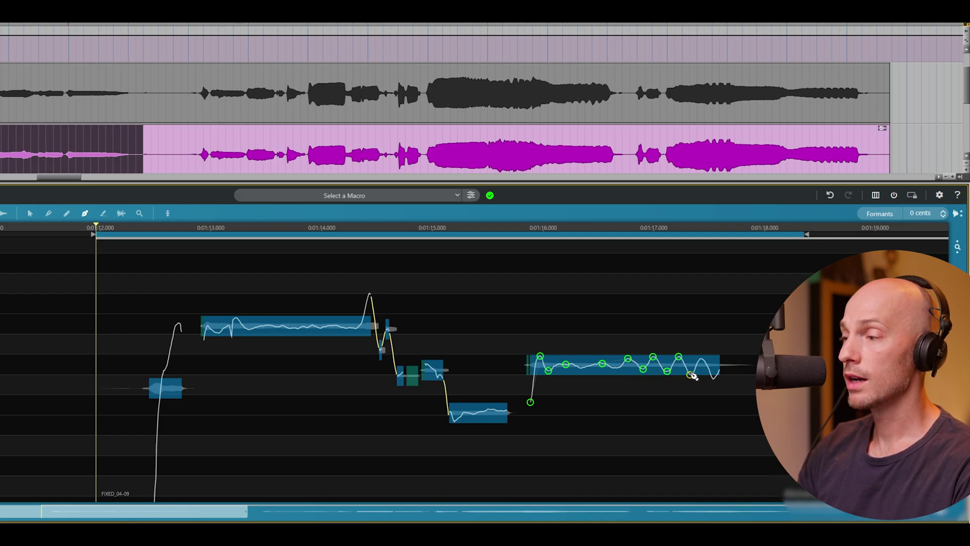
{"action": "left_click", "coordinate": [715, 379]}
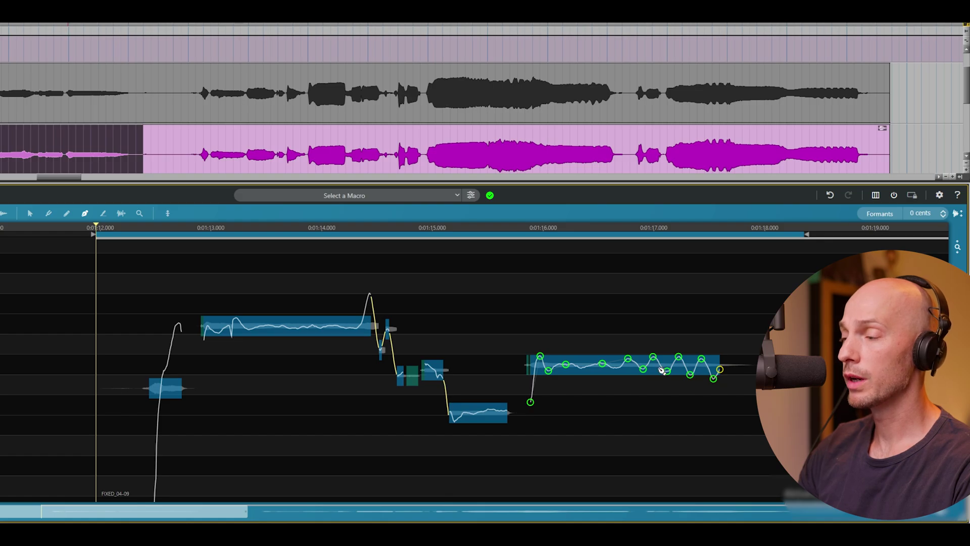
{"action": "left_click", "coordinate": [692, 377]}
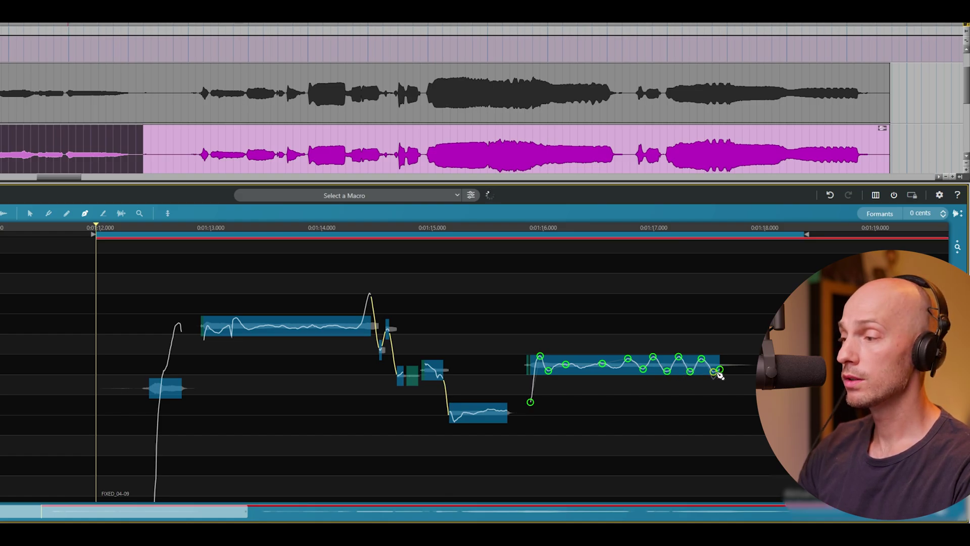
{"action": "left_click", "coordinate": [541, 358]}
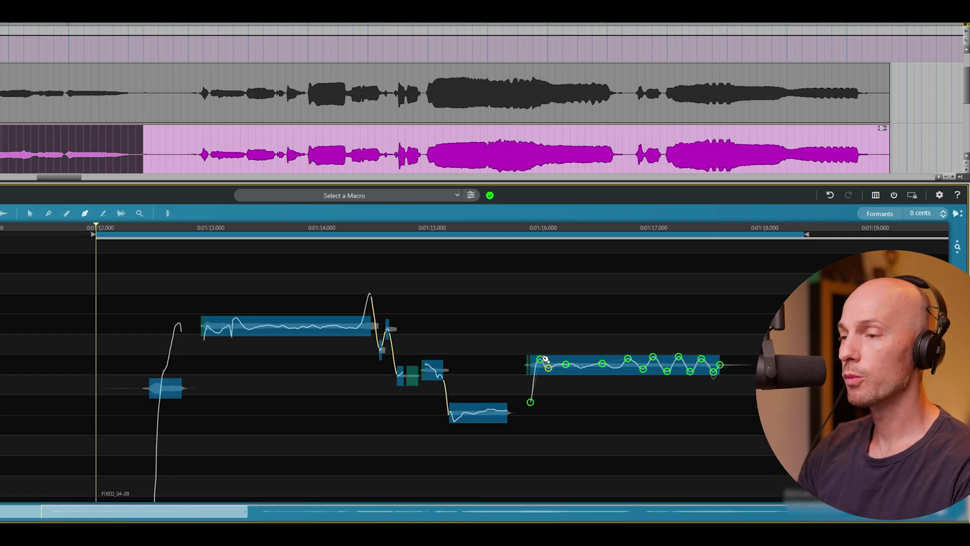
Correct the pitch of the long G#3 note near the phrase start to 0 cents
{"action": "key", "text": "1"}
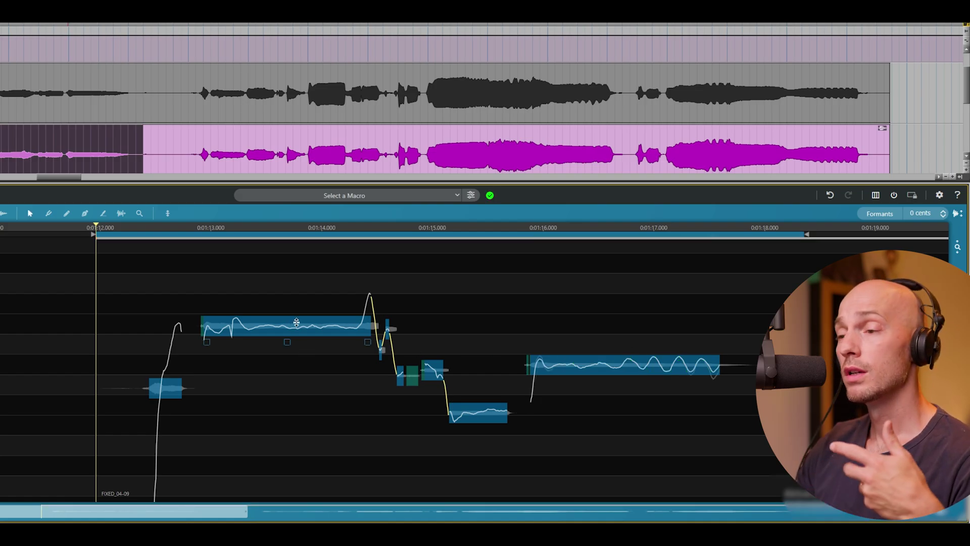
{"action": "left_click", "coordinate": [297, 323]}
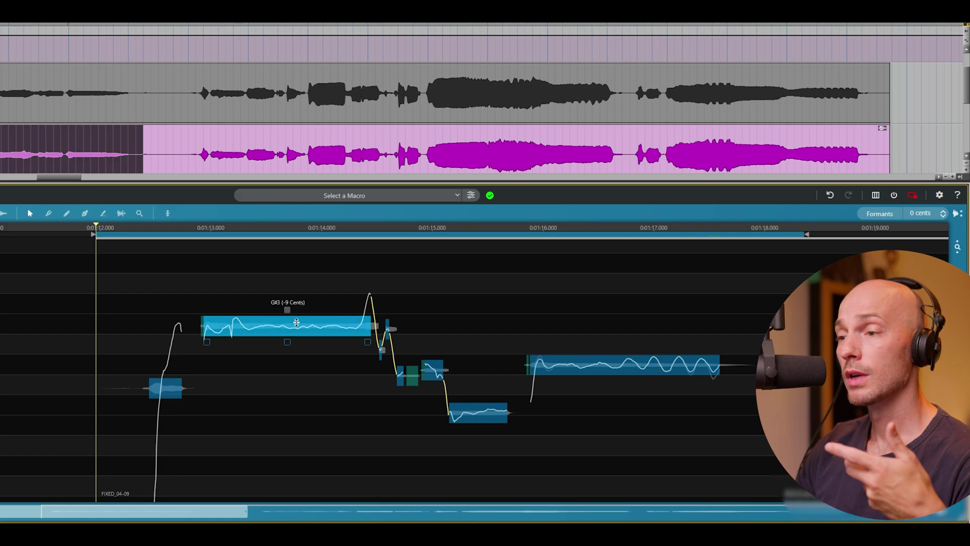
{"action": "double_click", "coordinate": [296, 323]}
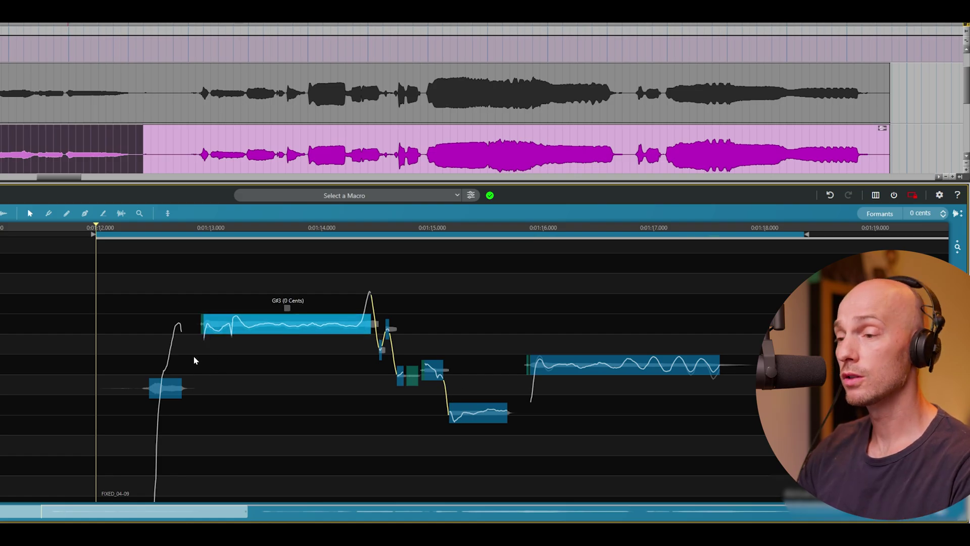
Correct the E3 note near 0:01:15 to 0 cents and raise the short opening note slightly to F3 (-9 Cents)
{"action": "left_click", "coordinate": [468, 415]}
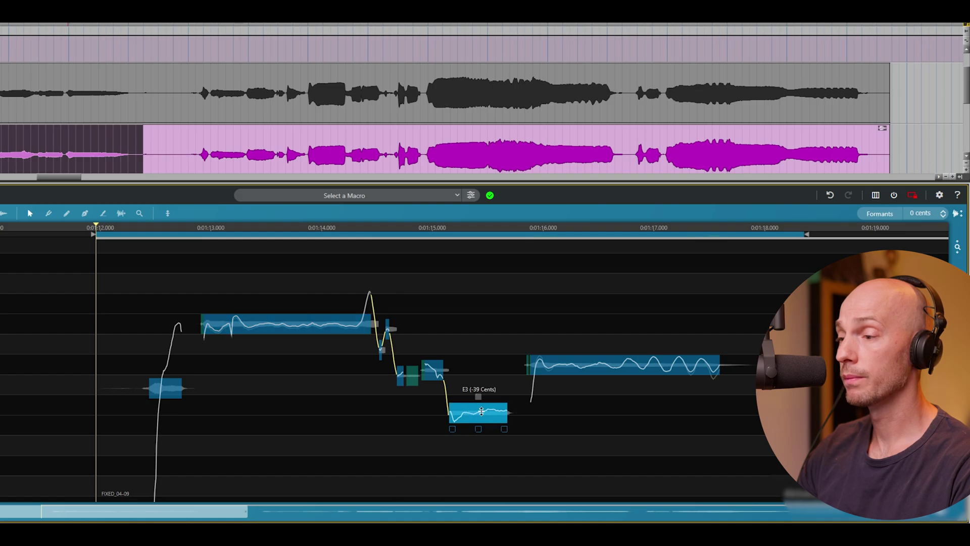
{"action": "double_click", "coordinate": [482, 411]}
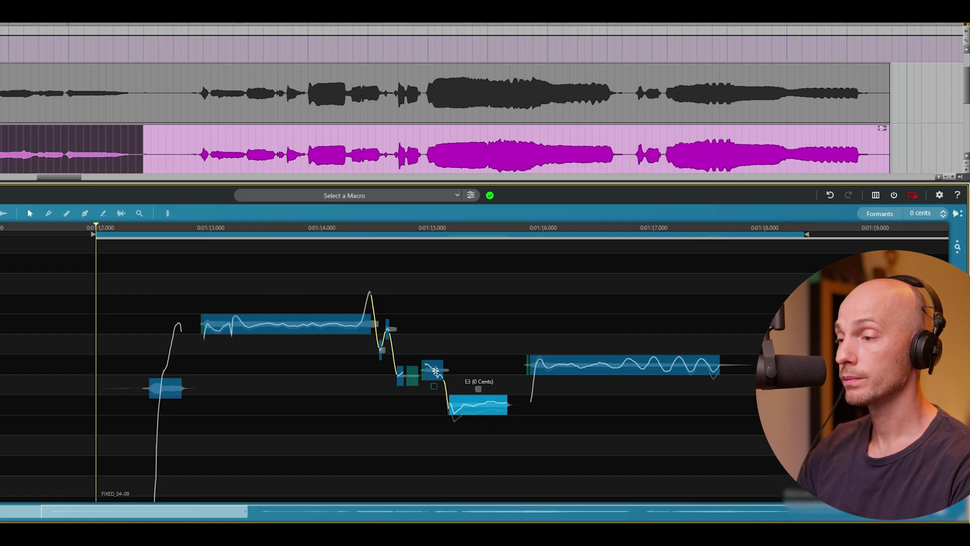
{"action": "left_click", "coordinate": [178, 389]}
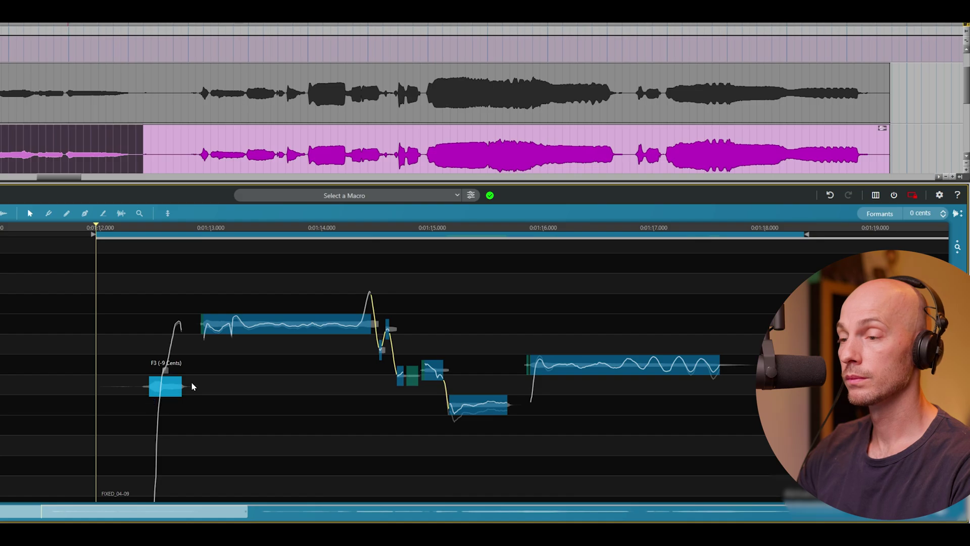
Split the long G#3 note at the pitch dip just after 0:01:13 and correct its short first part to 0 cents
{"action": "left_click", "coordinate": [231, 320], "text": "alt"}
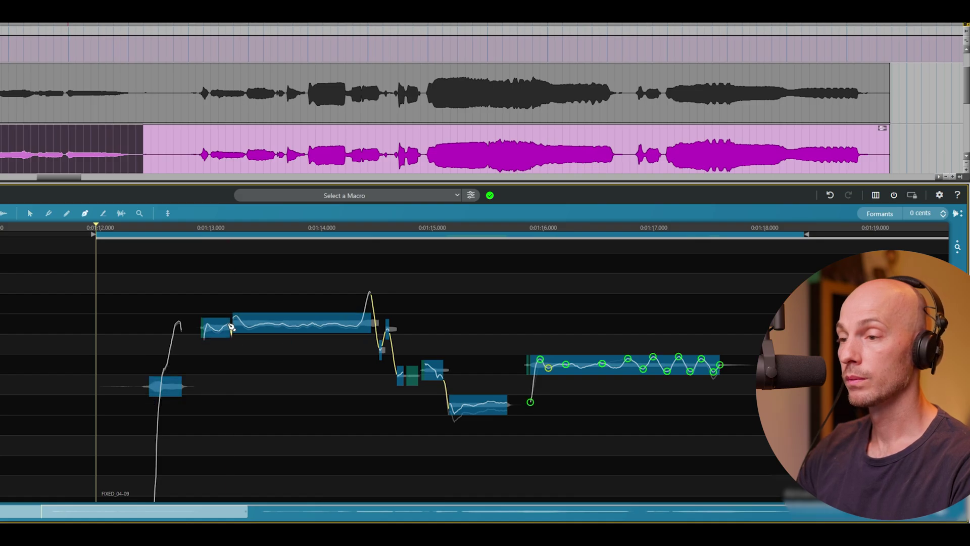
{"action": "double_click", "coordinate": [220, 328]}
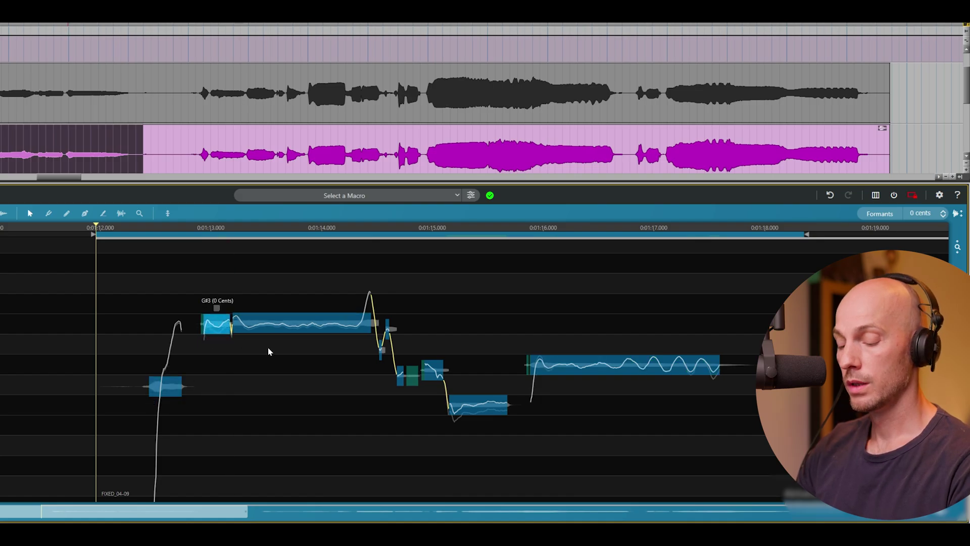
Select both parts of the split G#3 note and join them back into a single note
{"action": "mouse_move", "coordinate": [251, 342]}
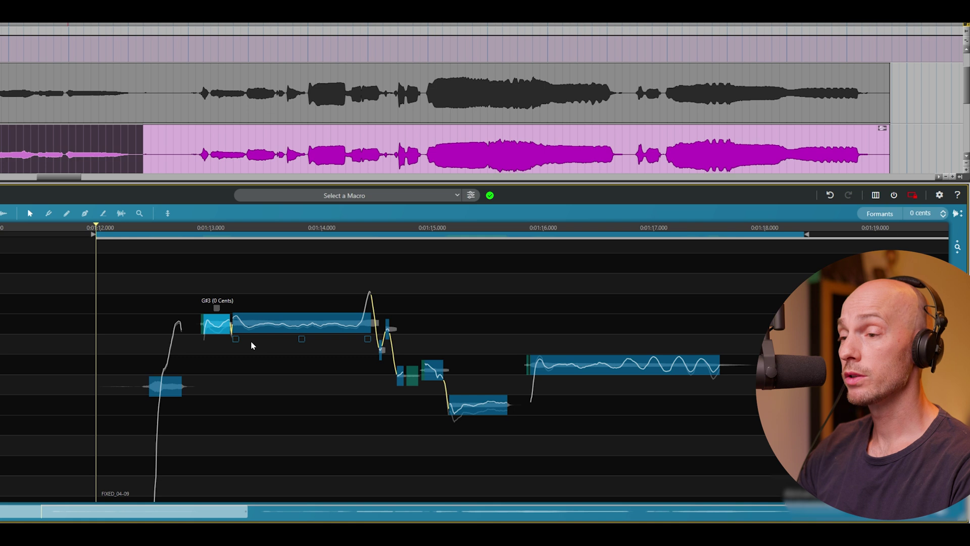
{"action": "left_click", "coordinate": [251, 340]}
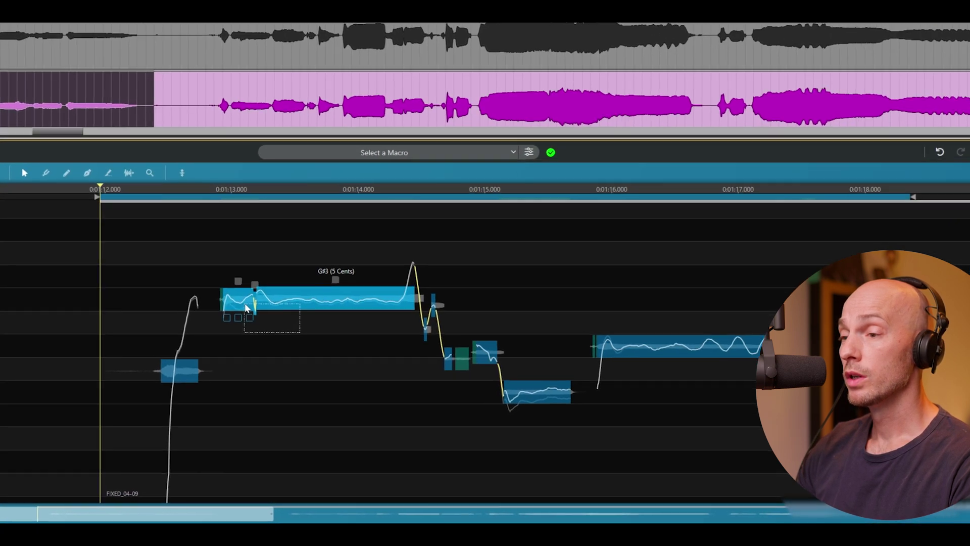
{"action": "right_click", "coordinate": [233, 320]}
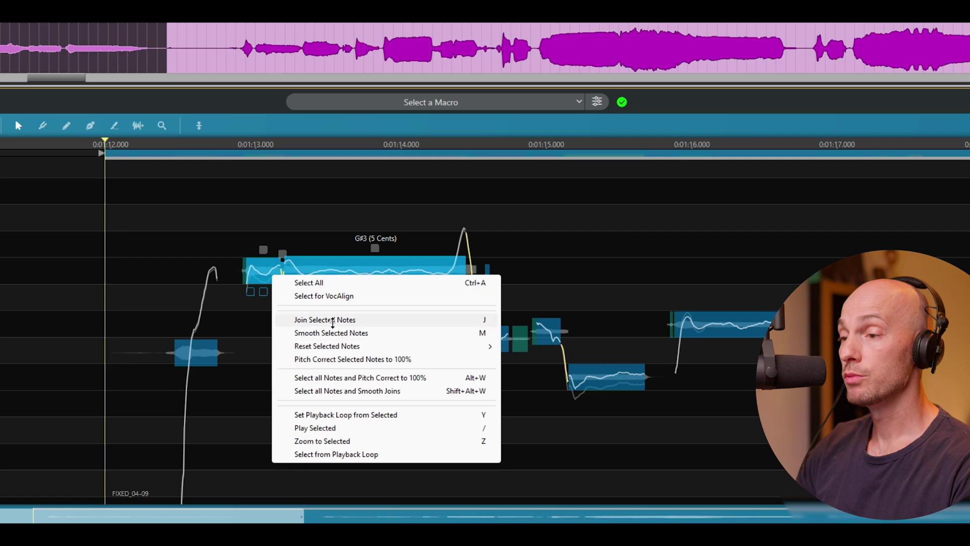
{"action": "left_click", "coordinate": [325, 332]}
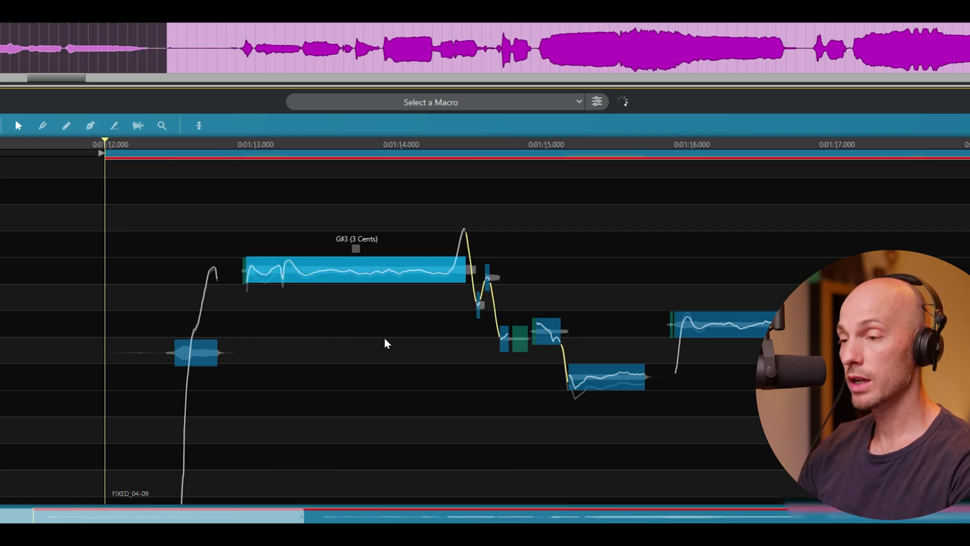
{"action": "right_click", "coordinate": [323, 264]}
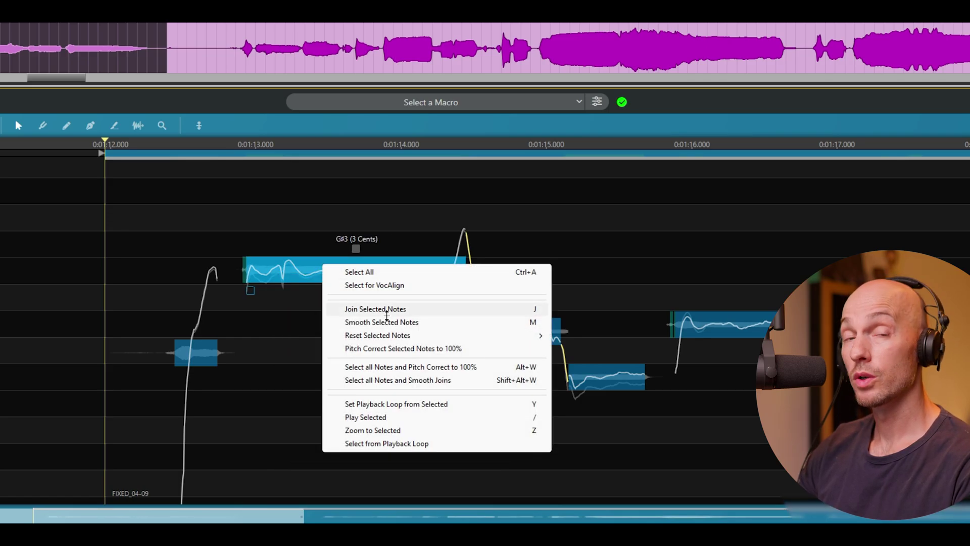
{"action": "left_click", "coordinate": [283, 313]}
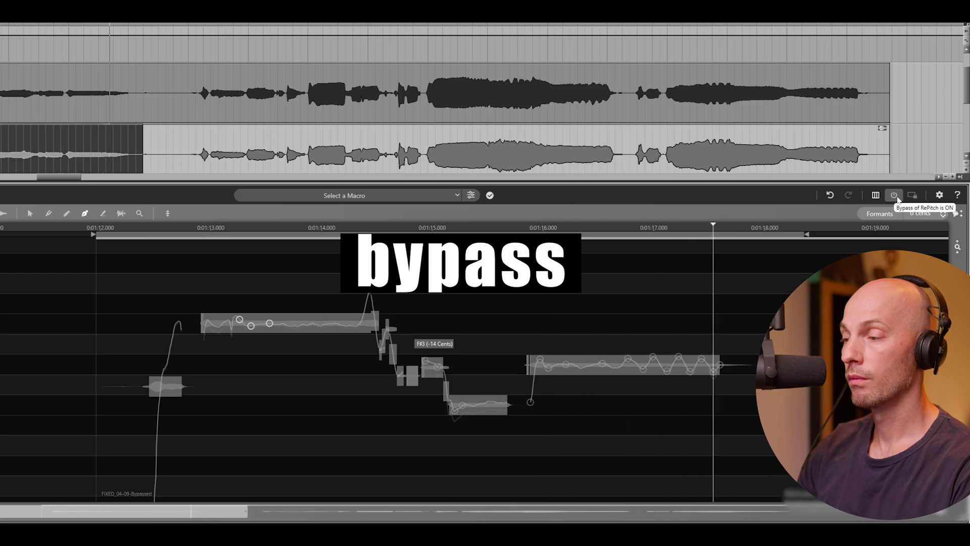
Turn off the RePitch bypass, select the second vocal phrase on the TUNING track and play it
{"action": "left_click", "coordinate": [897, 199]}
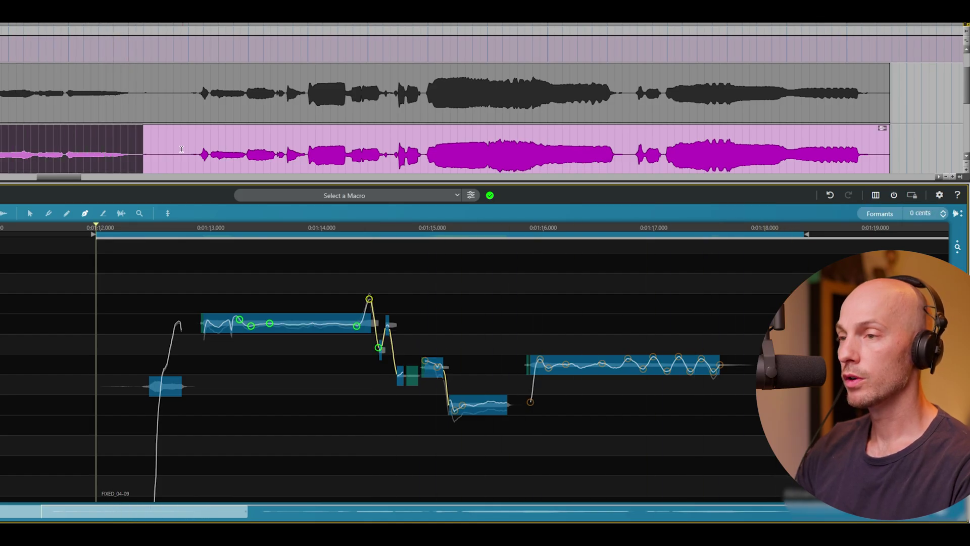
{"action": "left_click_drag", "start_coordinate": [174, 149], "coordinate": [391, 148]}
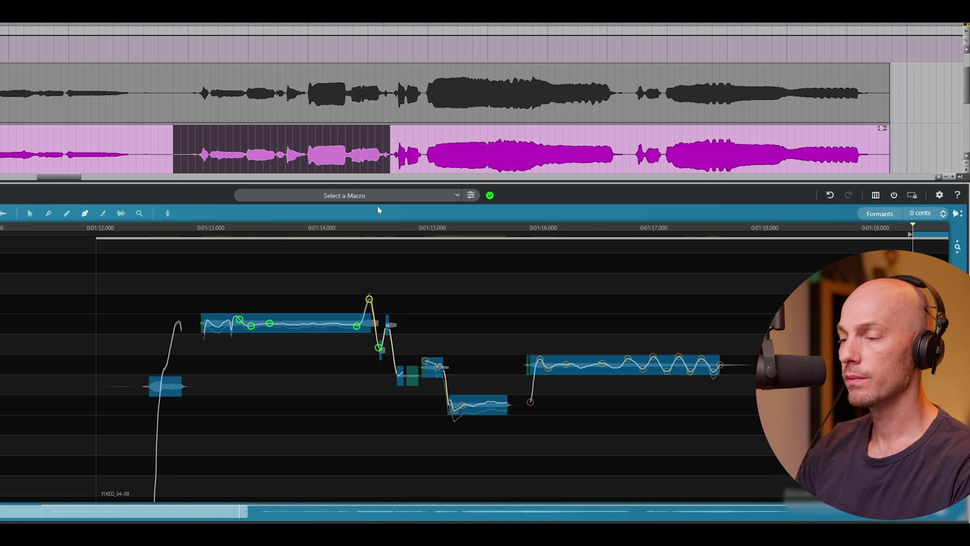
{"action": "key", "text": "space"}
{"action": "key", "text": "space"}
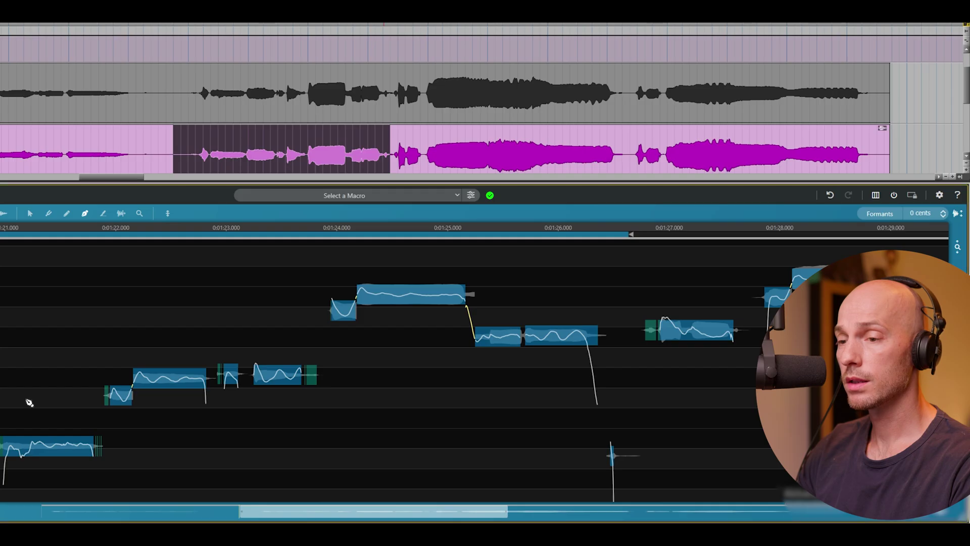
Split the long note just after 0:01:21 at its pitch dip and correct both parts to G#3 (0 Cents)
{"action": "double_click", "coordinate": [22, 448]}
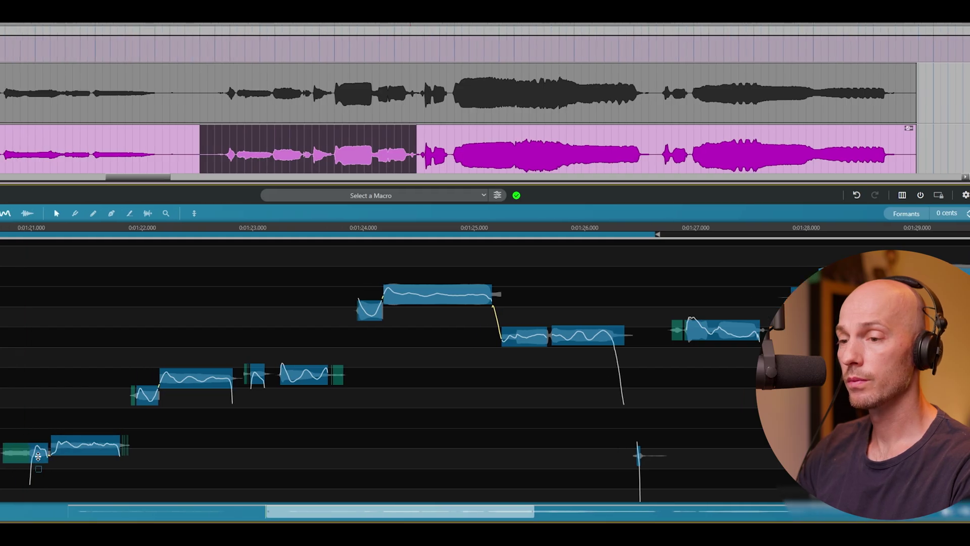
{"action": "left_click_drag", "start_coordinate": [13, 459], "coordinate": [11, 455]}
{"action": "double_click", "coordinate": [74, 447]}
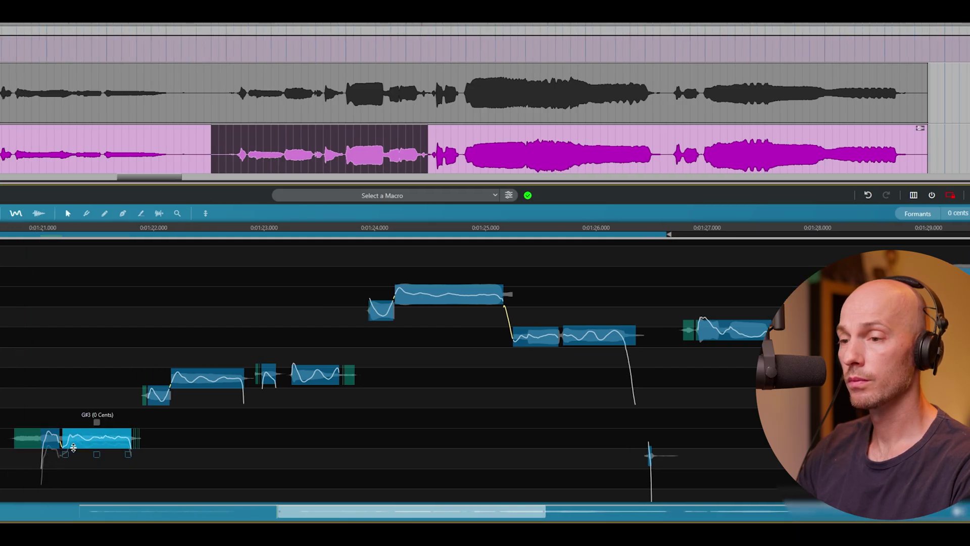
{"action": "left_click", "coordinate": [142, 465]}
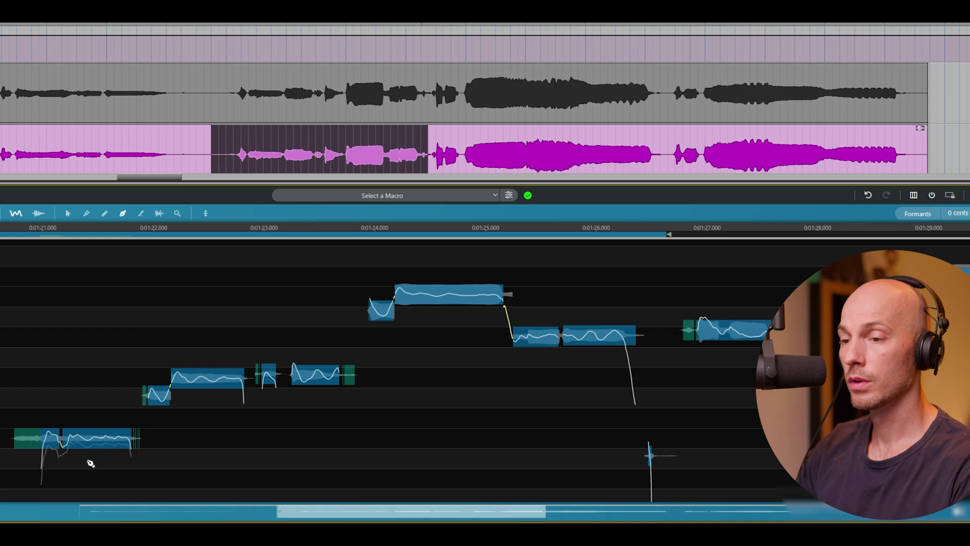
Join the two G#3 parts just after 0:01:21 into one note and smooth the pitch dip at their junction
{"action": "left_click", "coordinate": [88, 439]}
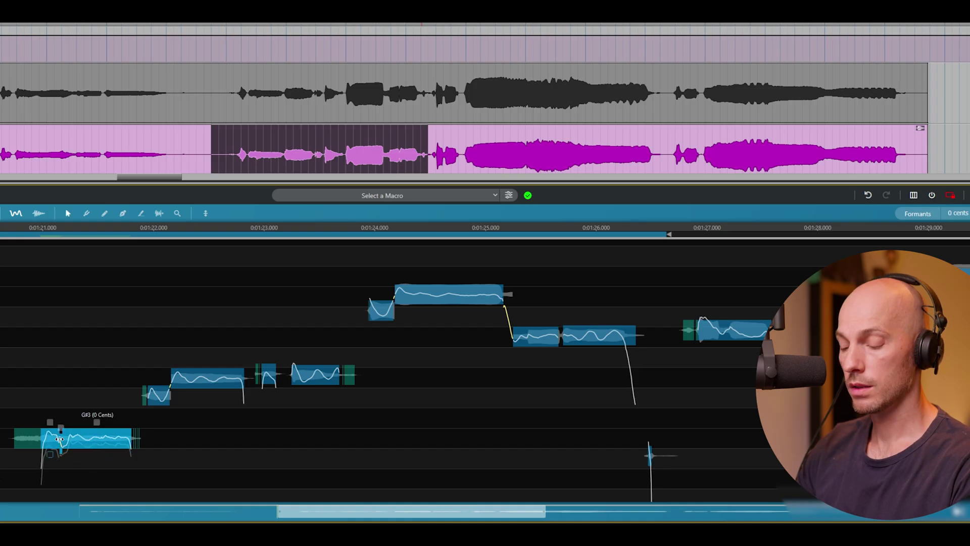
{"action": "right_click", "coordinate": [63, 438]}
{"action": "left_click", "coordinate": [133, 338]}
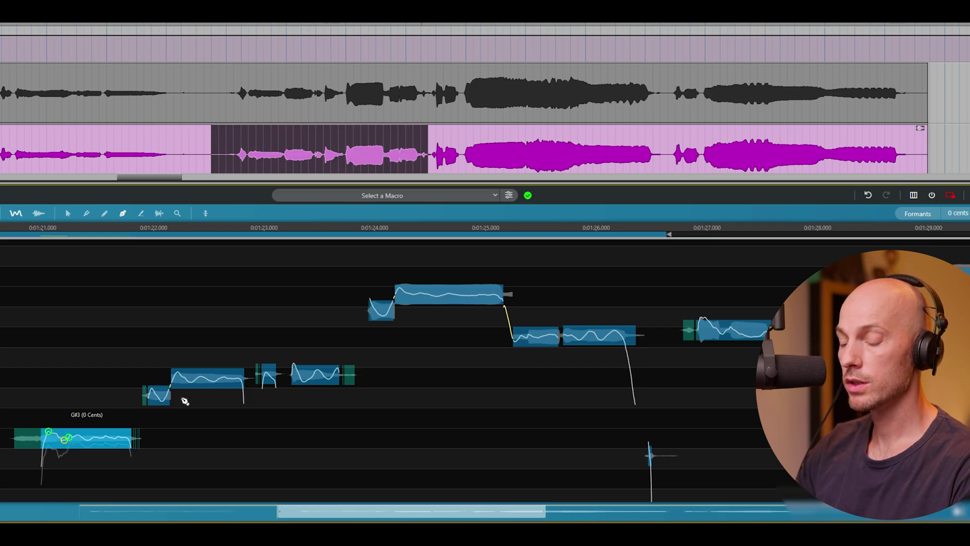
Shape the pitch curves of the notes between 0:01:22 and 0:01:23.7 with control points to reduce their swings
{"action": "scroll", "coordinate": [207, 423], "scroll_direction": "up", "scroll_amount": 3}
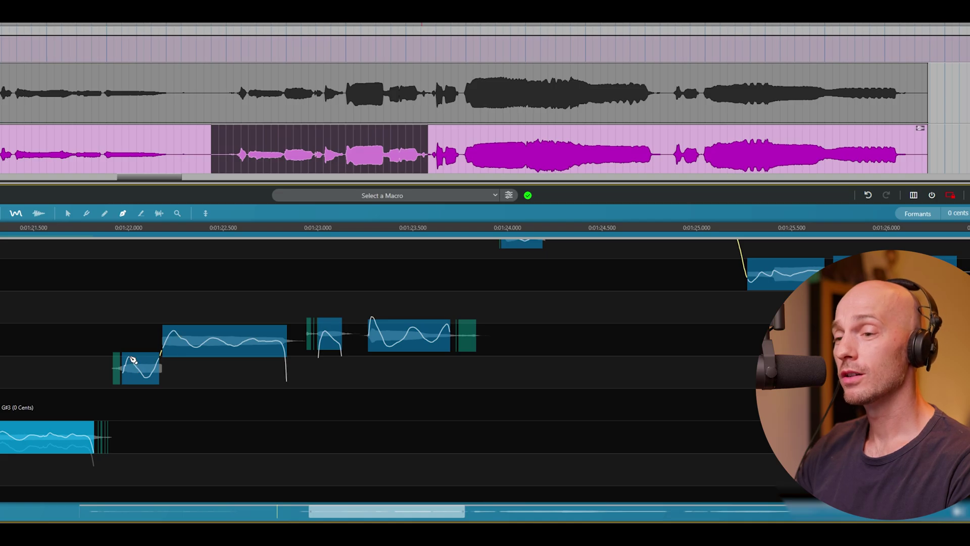
{"action": "left_click", "coordinate": [122, 374]}
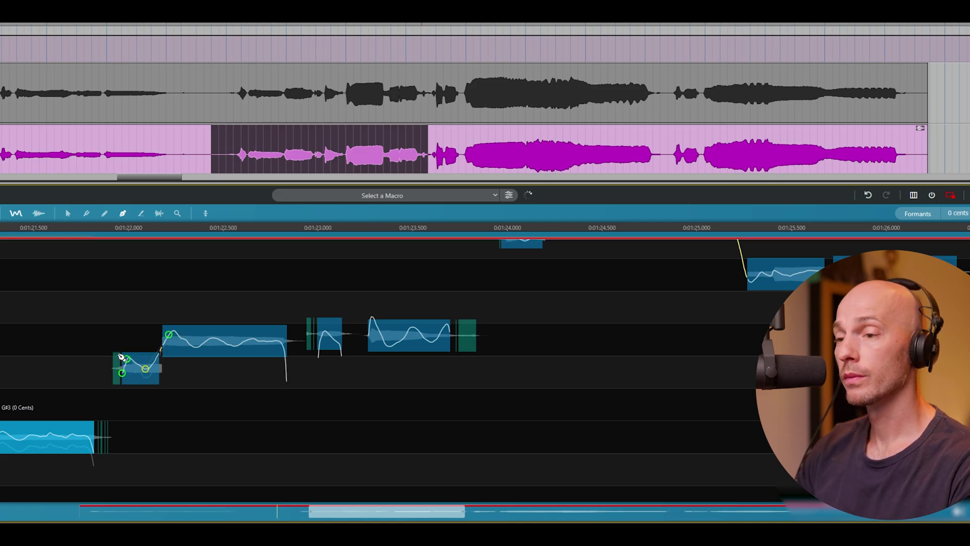
{"action": "left_click", "coordinate": [211, 337]}
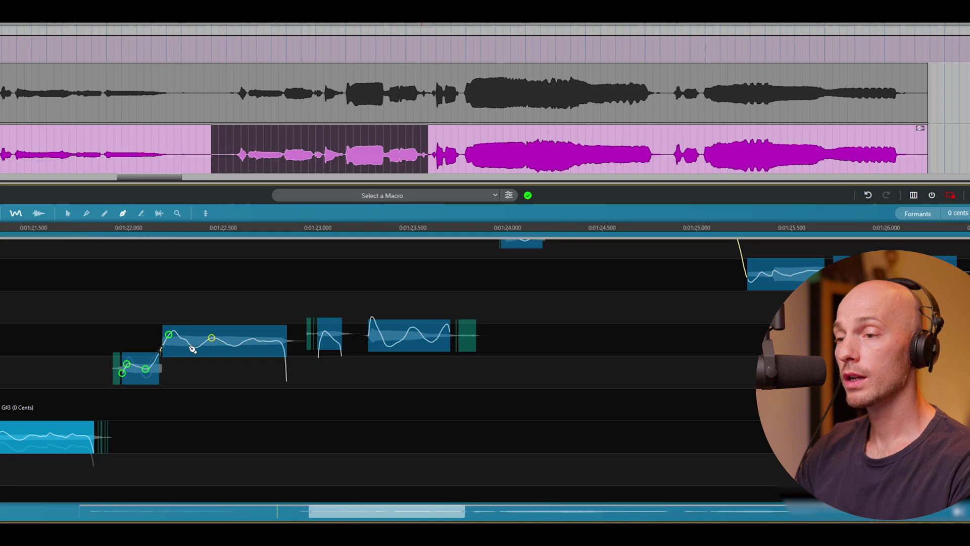
{"action": "left_click_drag", "start_coordinate": [200, 350], "coordinate": [199, 346]}
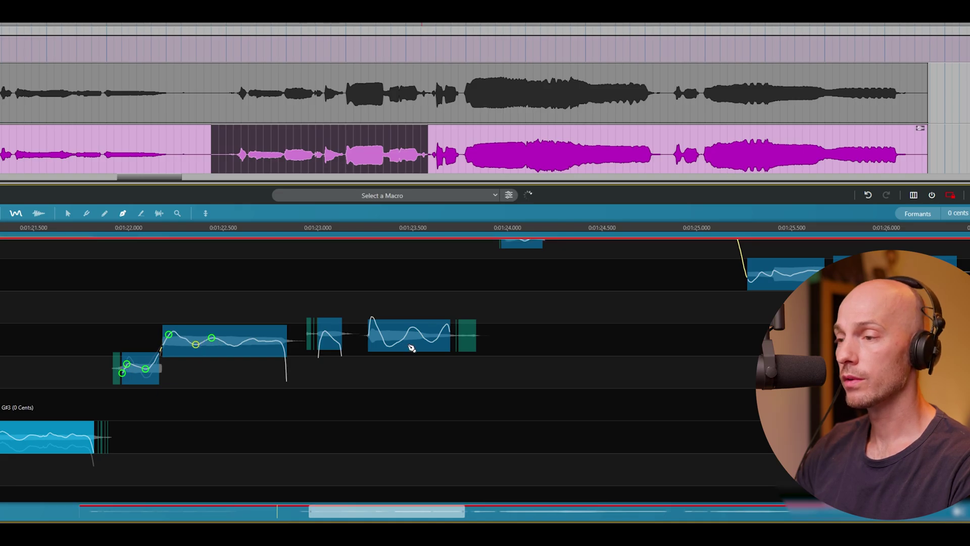
{"action": "left_click", "coordinate": [368, 334]}
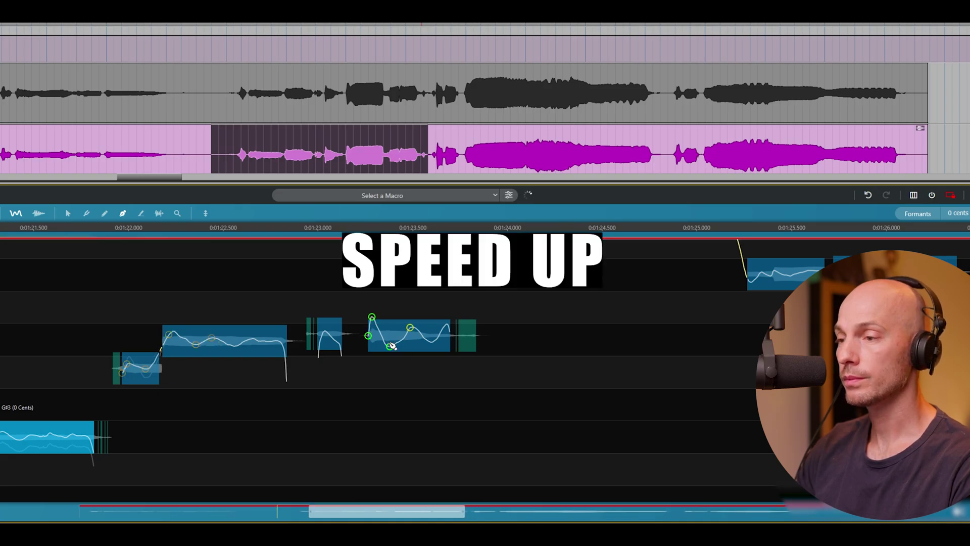
Add shaping points along the pitch curves of the short and long notes from 0:01:24 and the start of the note after 0:01:25
{"action": "scroll", "coordinate": [523, 366], "scroll_direction": "up", "scroll_amount": 4}
{"action": "scroll", "coordinate": [651, 396], "scroll_direction": "down", "scroll_amount": 3}
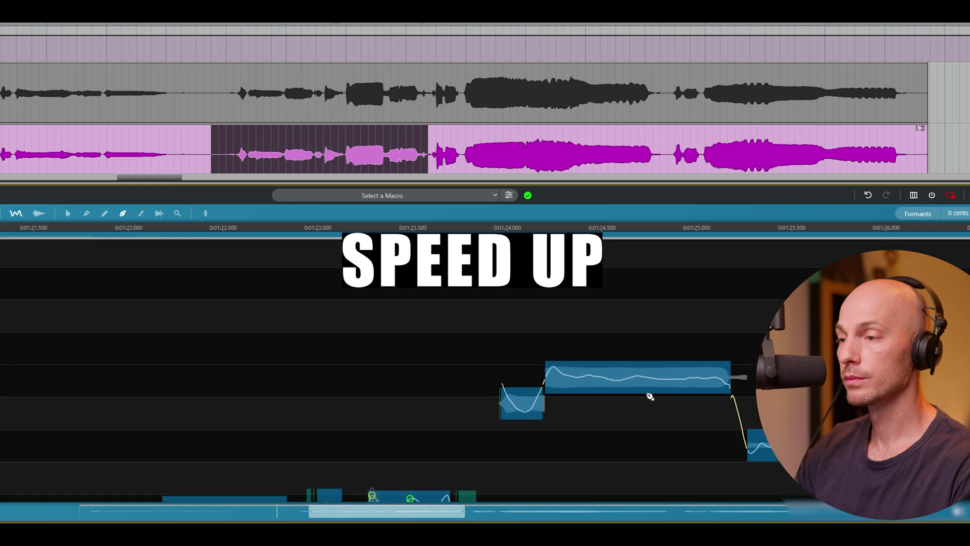
{"action": "left_click", "coordinate": [527, 405]}
{"action": "left_click", "coordinate": [639, 376]}
{"action": "left_click", "coordinate": [618, 379]}
{"action": "left_click", "coordinate": [555, 372]}
{"action": "left_click", "coordinate": [726, 384]}
{"action": "left_click", "coordinate": [748, 446]}
{"action": "left_click", "coordinate": [763, 445]}
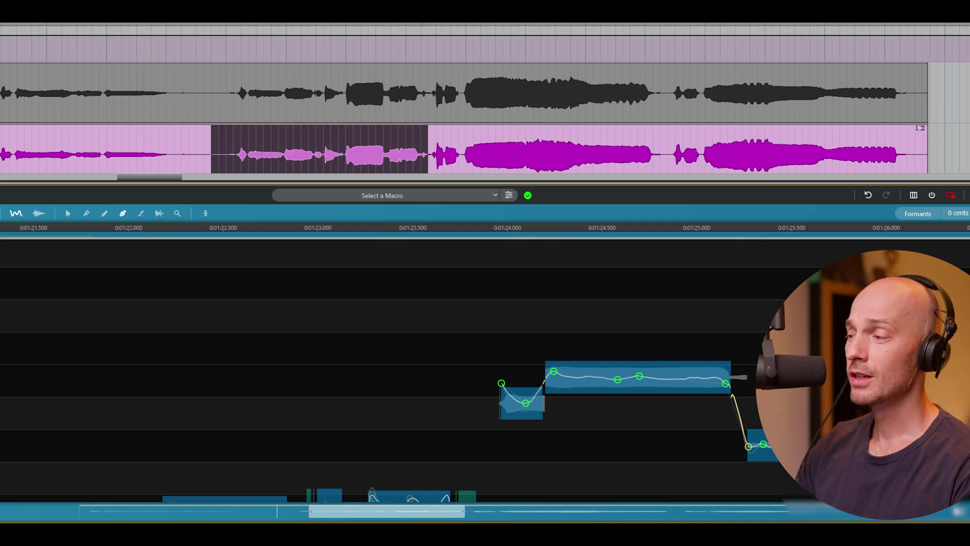
Play the second phrase with RePitch bypassed and active to compare the original and tuned vocal
{"action": "scroll", "coordinate": [404, 372], "scroll_direction": "down", "scroll_amount": 5}
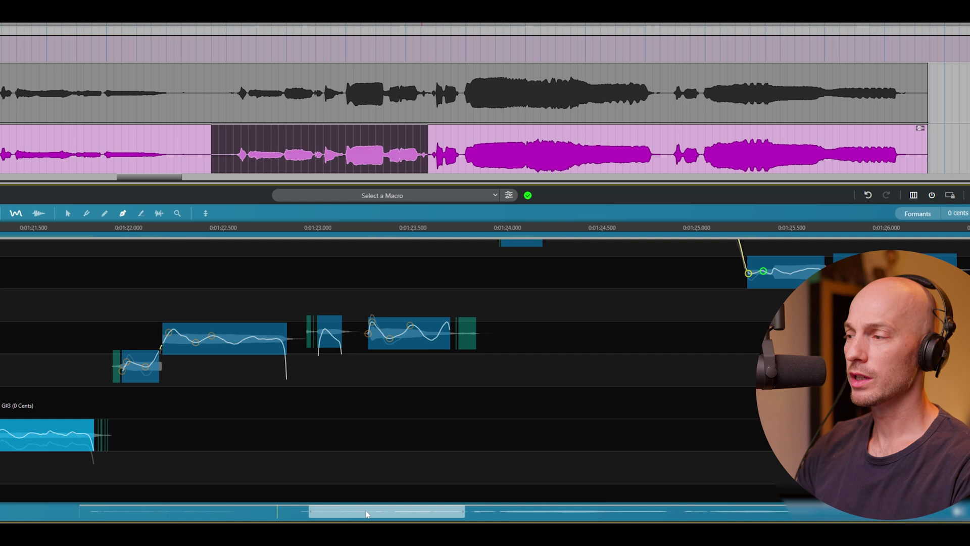
{"action": "mouse_move", "coordinate": [367, 514]}
{"action": "left_mouse_down"}
{"action": "mouse_move", "coordinate": [419, 504]}
{"action": "mouse_move", "coordinate": [374, 507]}
{"action": "left_mouse_up"}
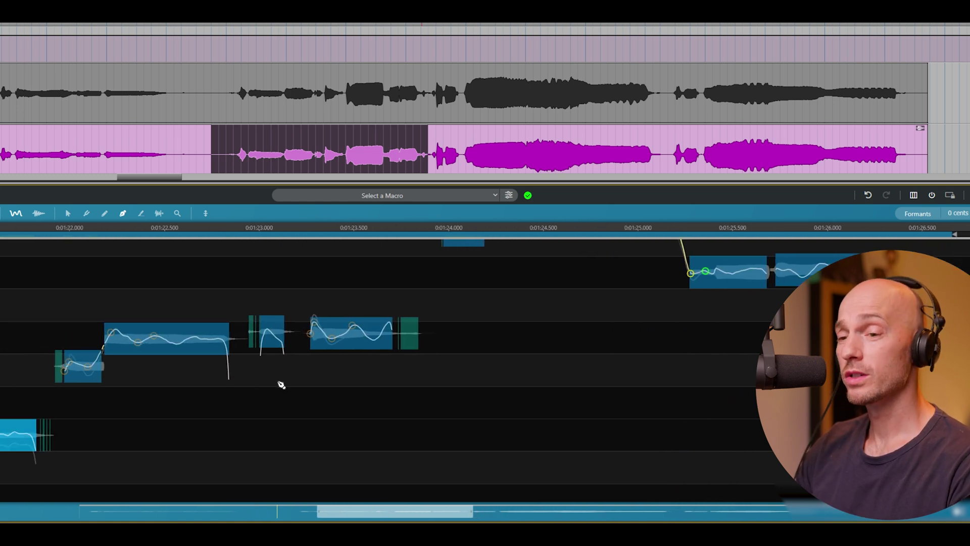
{"action": "key", "text": "space"}
{"action": "left_click", "coordinate": [932, 196]}
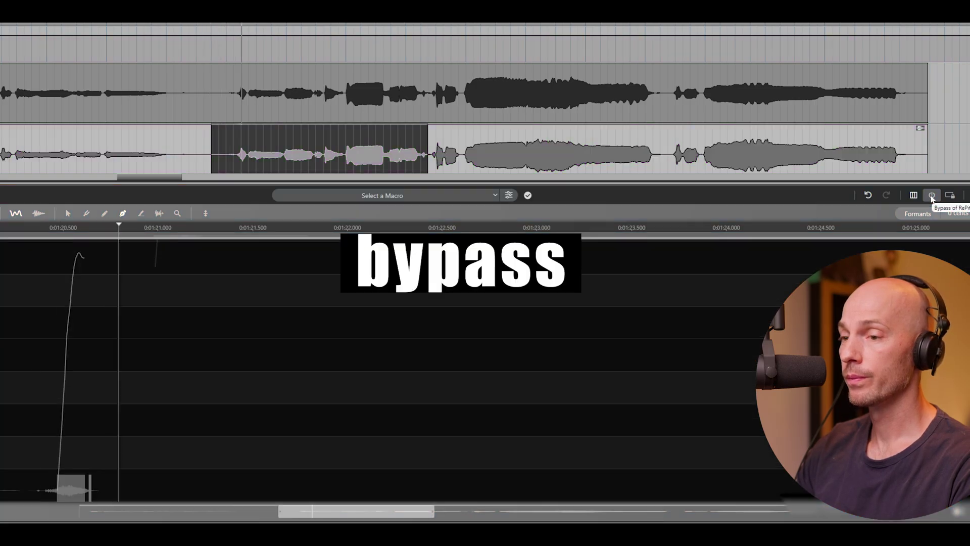
{"action": "left_click_drag", "start_coordinate": [746, 276], "coordinate": [706, 272]}
{"action": "scroll", "coordinate": [706, 271], "scroll_direction": "up", "scroll_amount": 3}
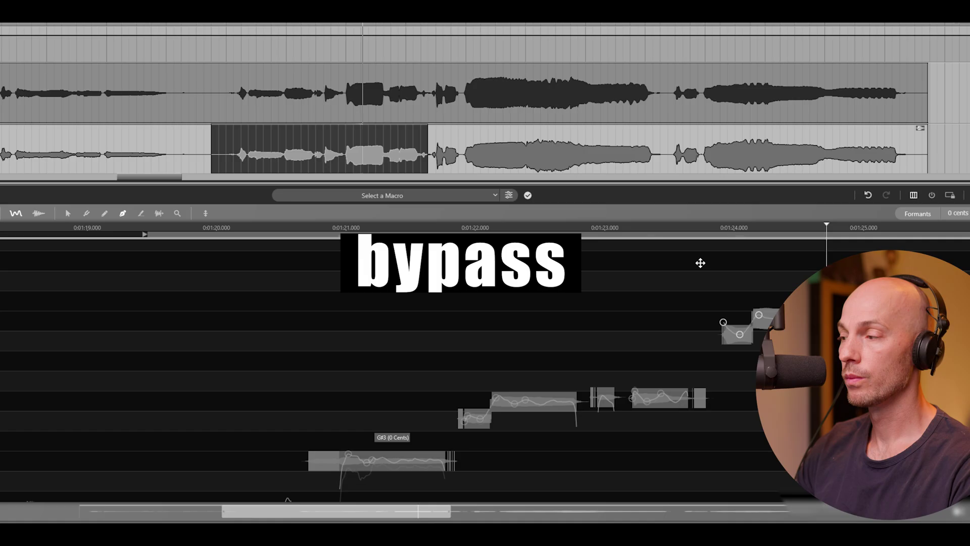
{"action": "scroll", "coordinate": [652, 283], "scroll_direction": "right", "scroll_amount": 5}
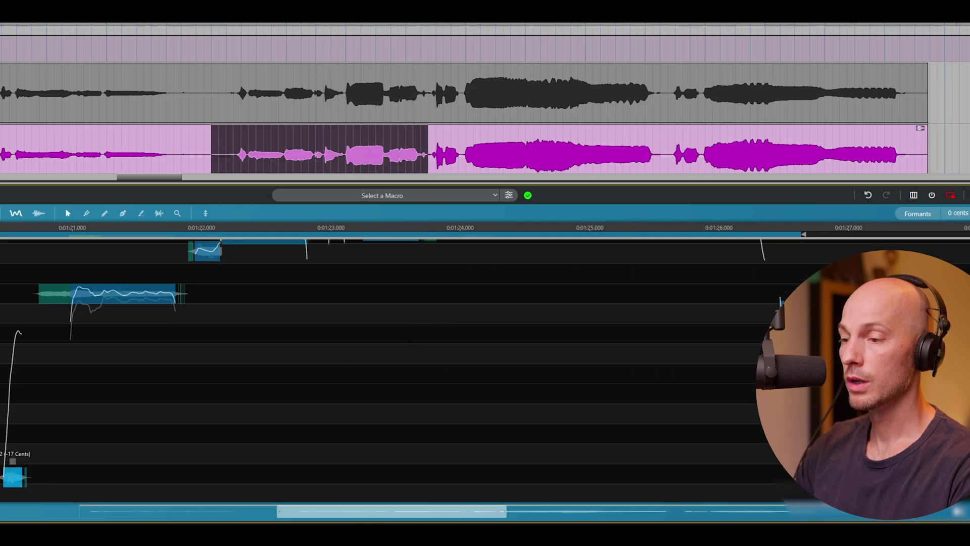
Select the third vocal phrase on the TUNING track, bring its notes after 0:01:27 into the editor and play it
{"action": "left_click_drag", "start_coordinate": [429, 155], "coordinate": [666, 159]}
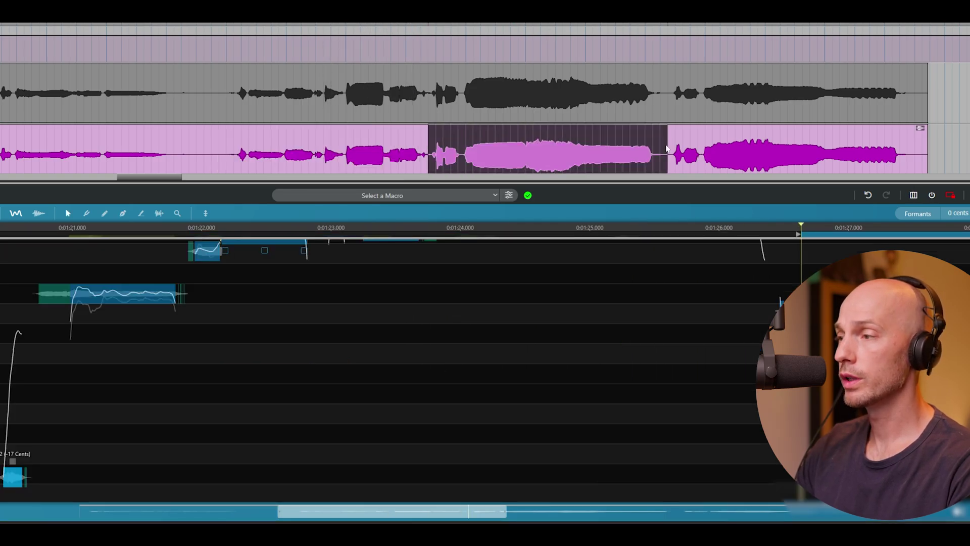
{"action": "left_click_drag", "start_coordinate": [365, 510], "coordinate": [545, 510]}
{"action": "key", "text": "space"}
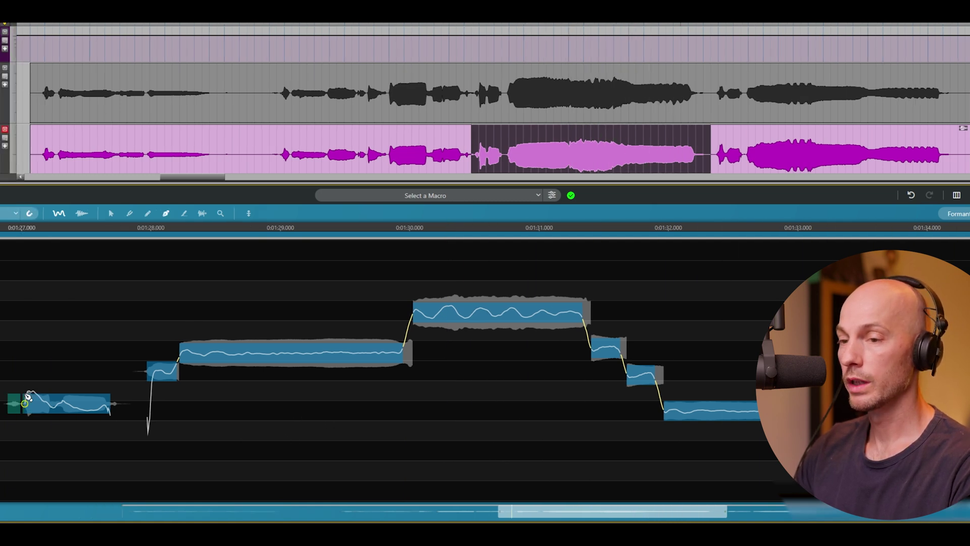
Flatten the pitch curve of the first note after 0:01:27 by lowering its initial peak and raising its later dip
{"action": "left_click_drag", "start_coordinate": [32, 391], "coordinate": [32, 398]}
{"action": "left_click", "coordinate": [104, 405]}
{"action": "left_click_drag", "start_coordinate": [86, 409], "coordinate": [87, 407]}
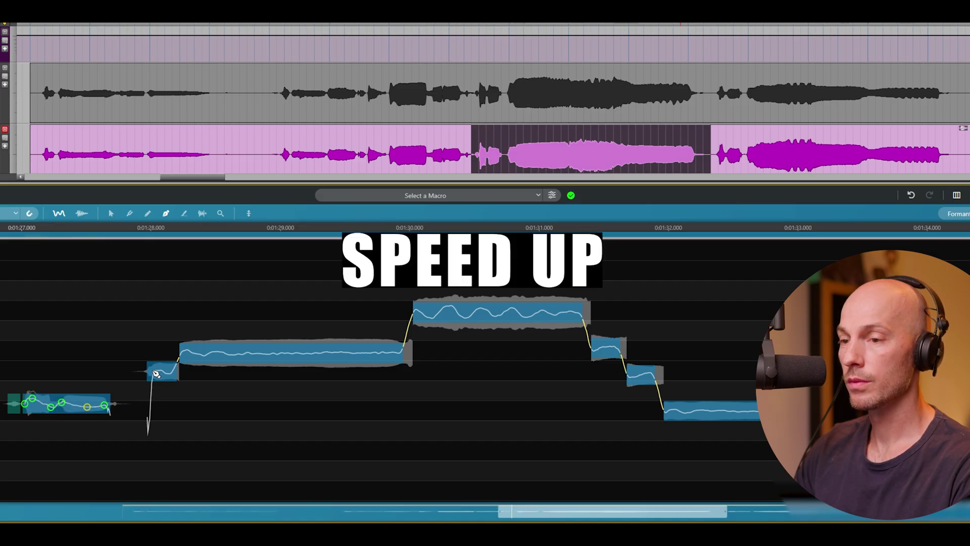
Add shaping points to the ends of the long note after 0:01:28 and along the wavering high note after 0:01:30
{"action": "left_click", "coordinate": [415, 309]}
{"action": "left_click", "coordinate": [398, 354]}
{"action": "left_click", "coordinate": [467, 317]}
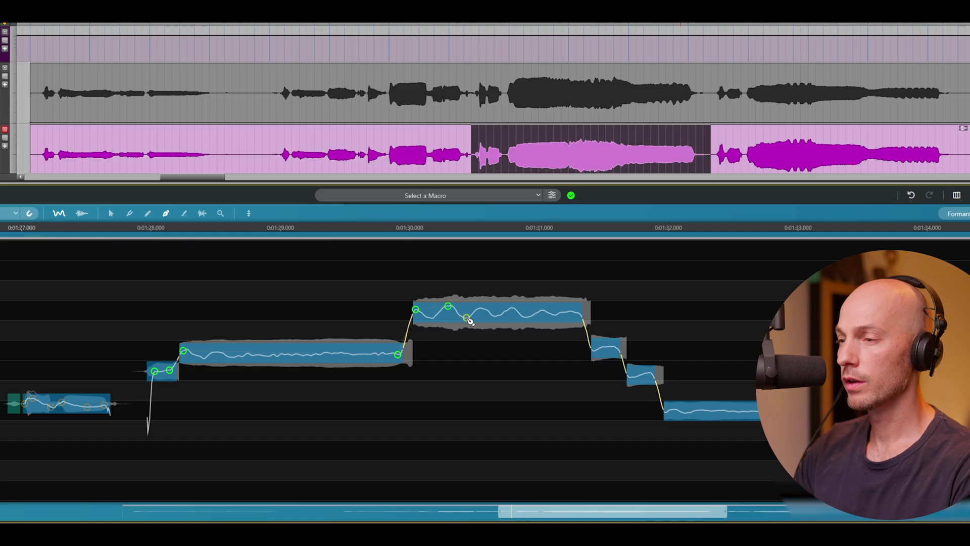
{"action": "left_click", "coordinate": [531, 316]}
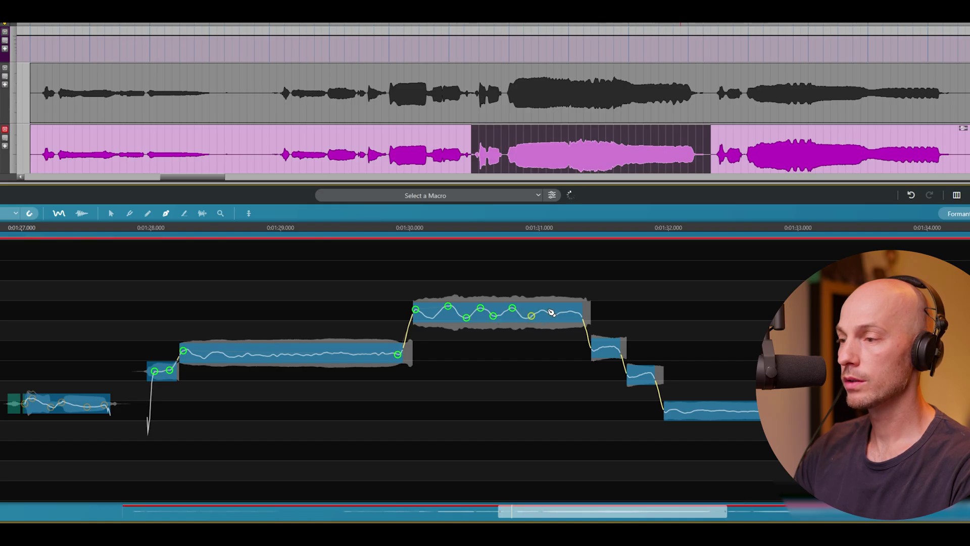
Shape the descending notes around 0:01:31.5 to 0:01:32, correct the second to D#4 (0 Cents) and the phrase's opening note to C#4 (0 Cents)
{"action": "left_click", "coordinate": [605, 347]}
{"action": "left_click", "coordinate": [641, 373]}
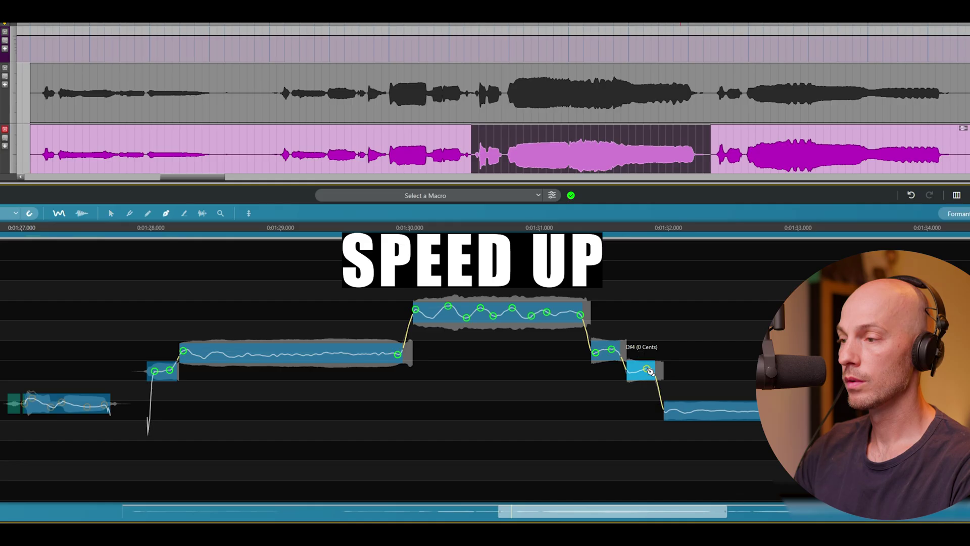
{"action": "left_click", "coordinate": [711, 411]}
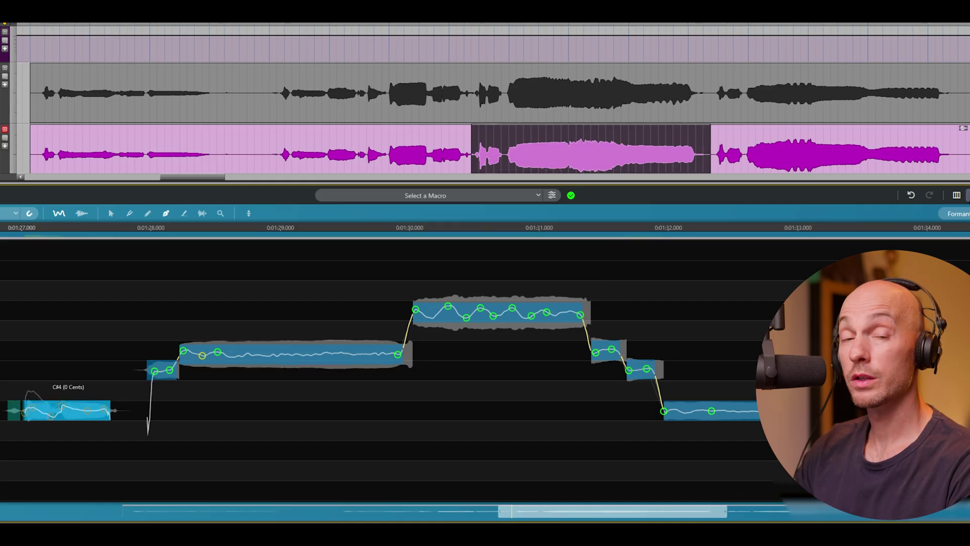
Play the third phrase with RePitch bypassed and active to compare the original and tuned vocal
{"action": "left_click", "coordinate": [968, 195]}
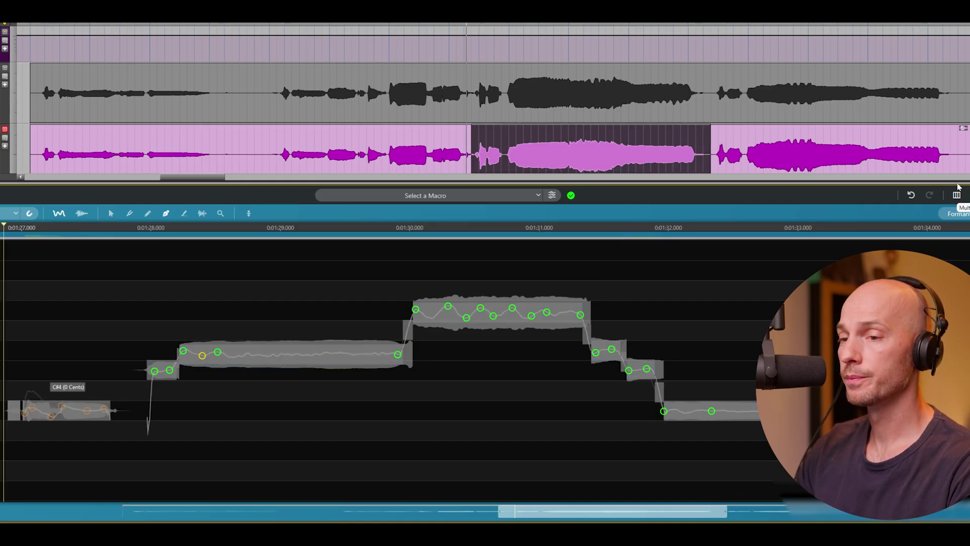
{"action": "key", "text": "space"}
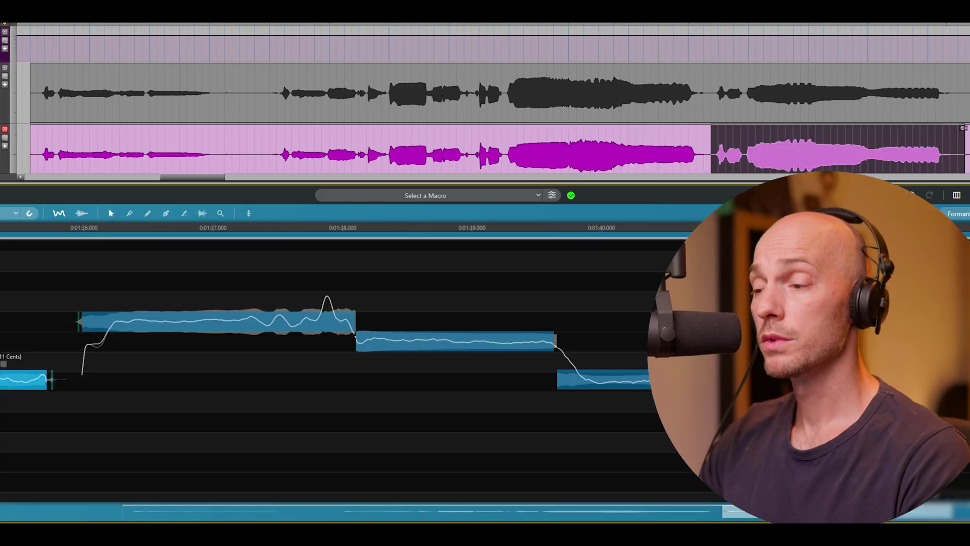
Return to the second phrase around 0:01:22 in the editor and activate the Shaper Tool
{"action": "left_click_drag", "start_coordinate": [777, 518], "coordinate": [368, 515]}
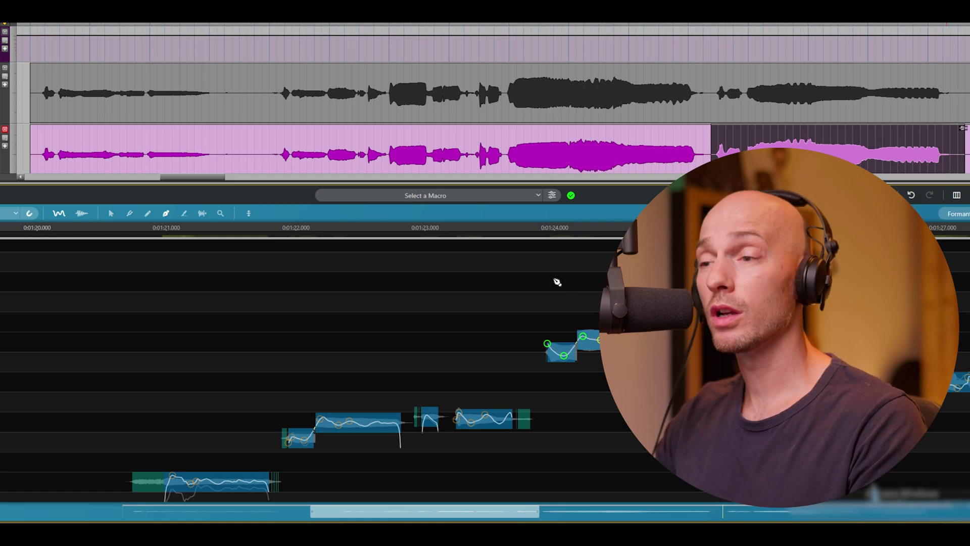
{"action": "left_click", "coordinate": [166, 213]}
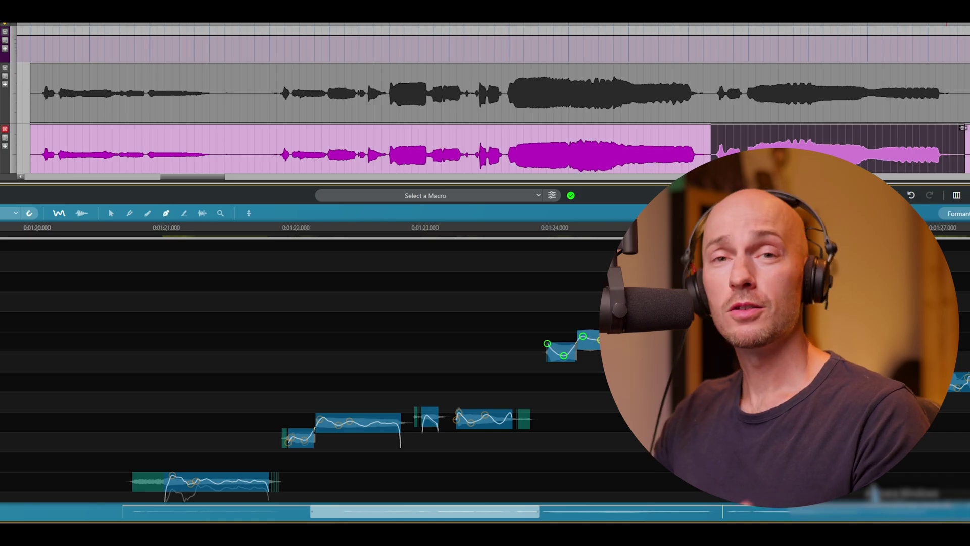